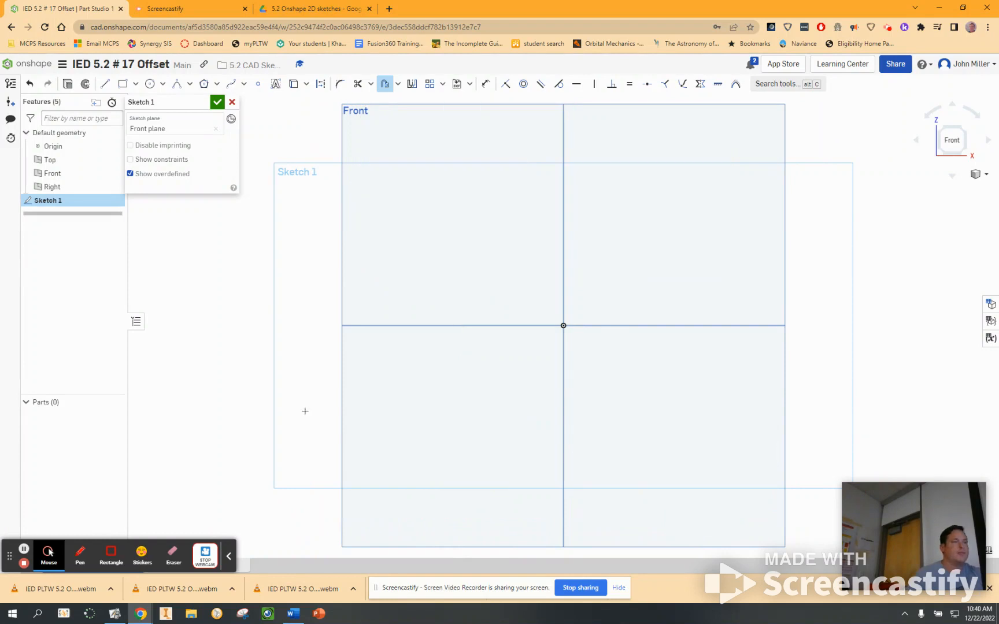
Step: Sketch a corner rectangle above and to the right of the origin, sized 1 in wide by 1 in high
left_click(123, 84)
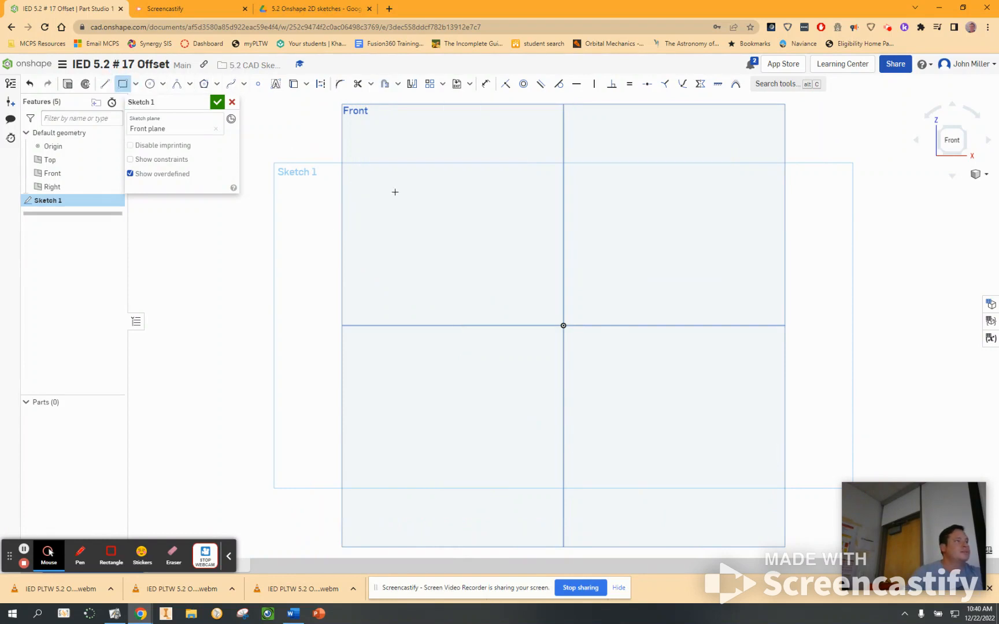
left_click(626, 241)
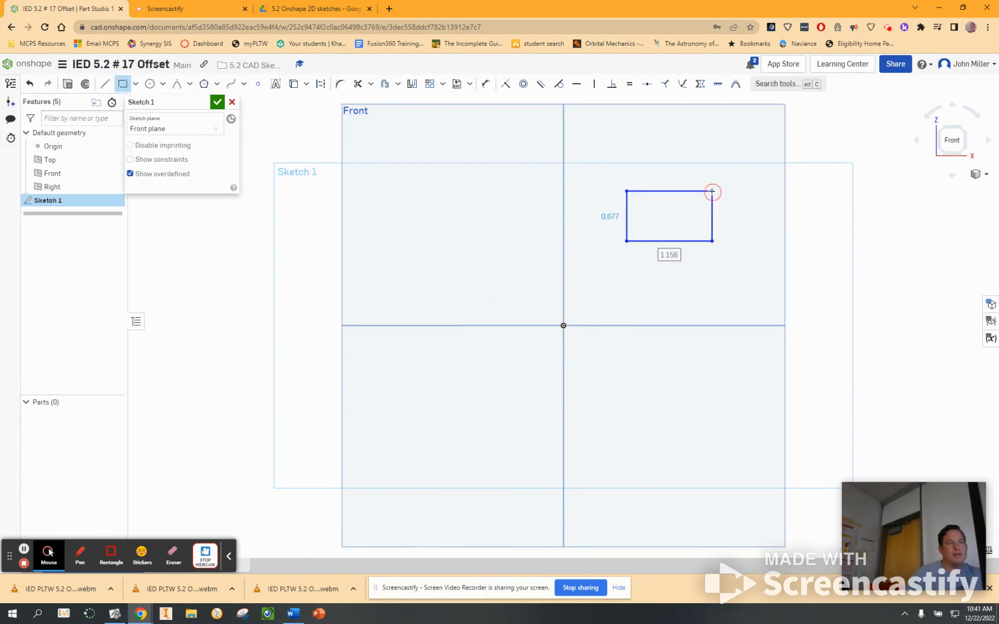
left_click(712, 191)
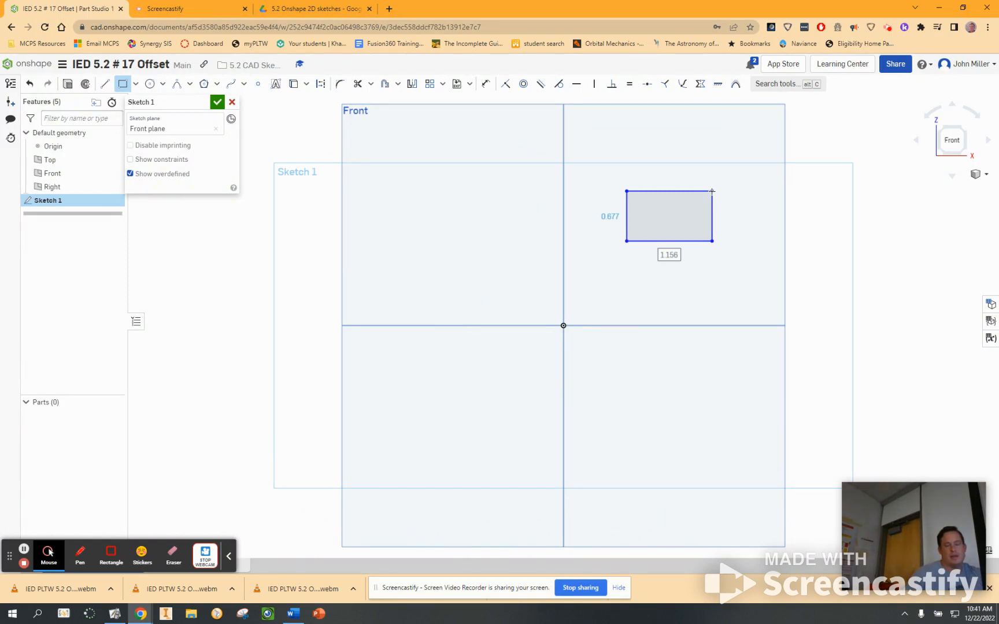
type("1")
key("Tab")
type("1")
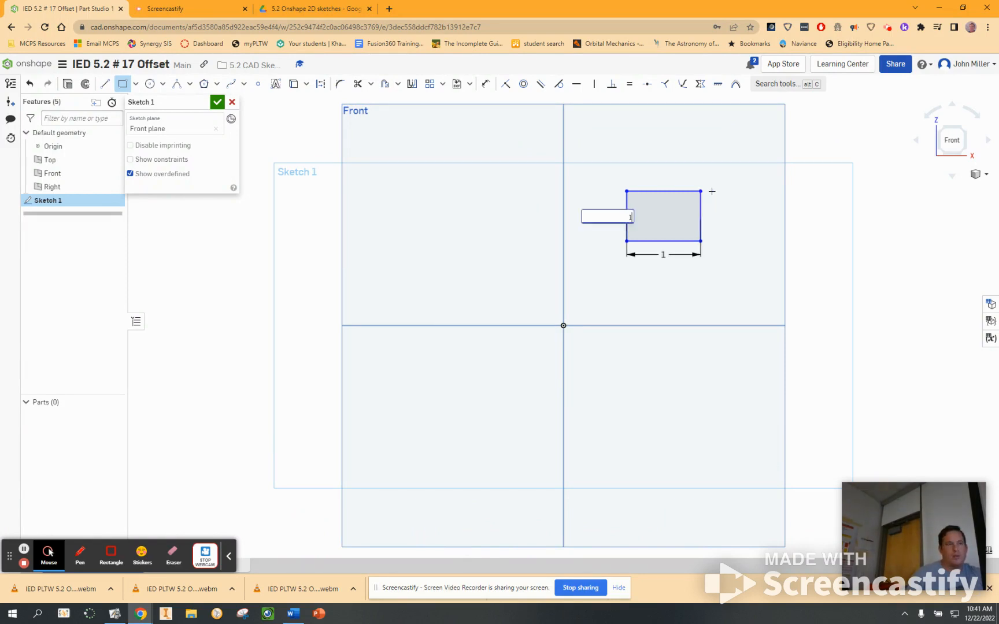
key("Return")
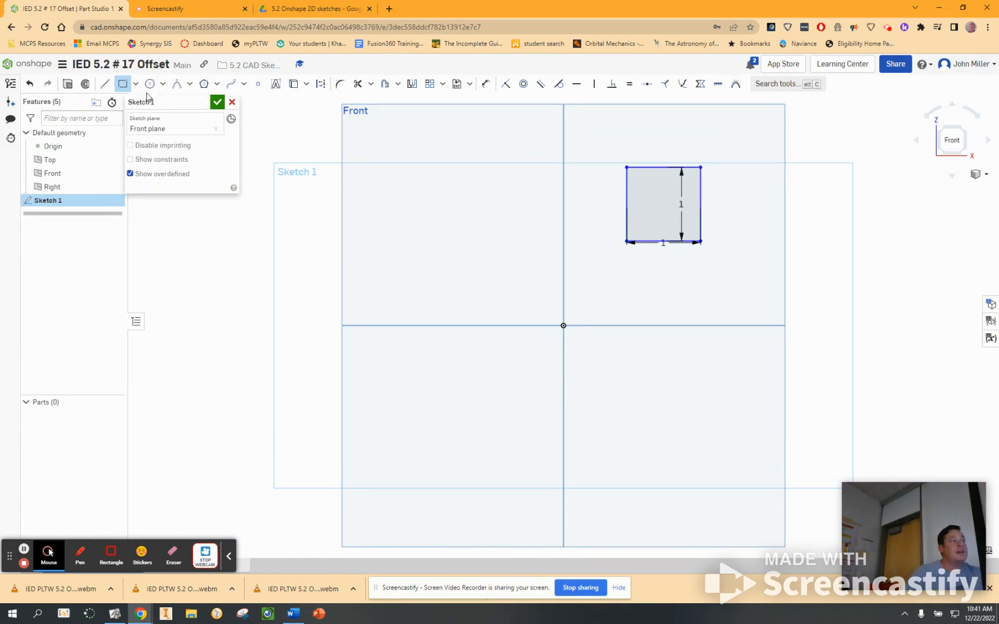
Step: Offset all four sides of the 1 in square inward by 0.05 in
left_click(385, 86)
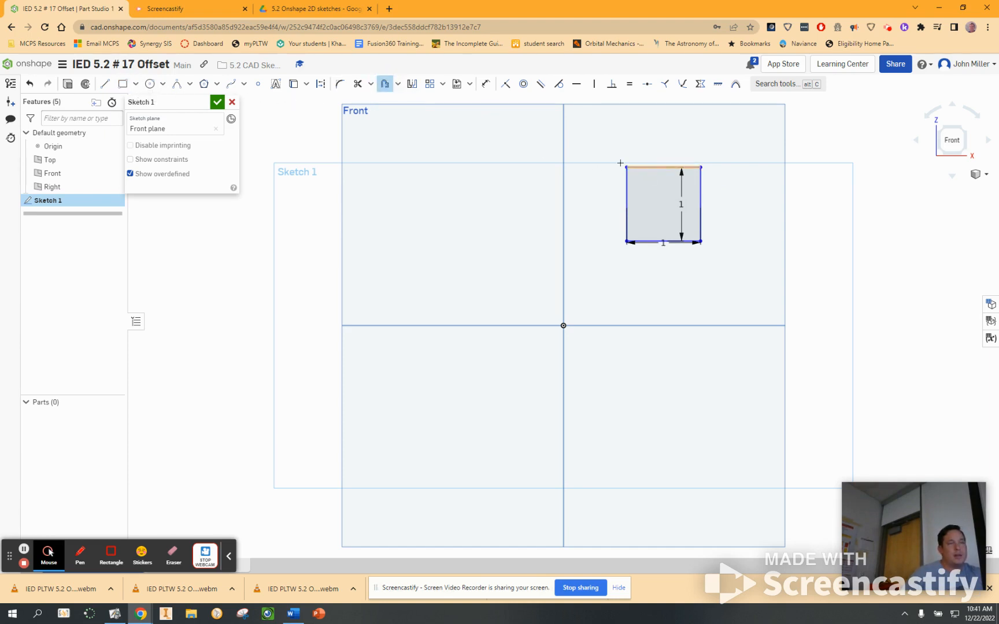
left_click_drag(603, 154, 730, 309)
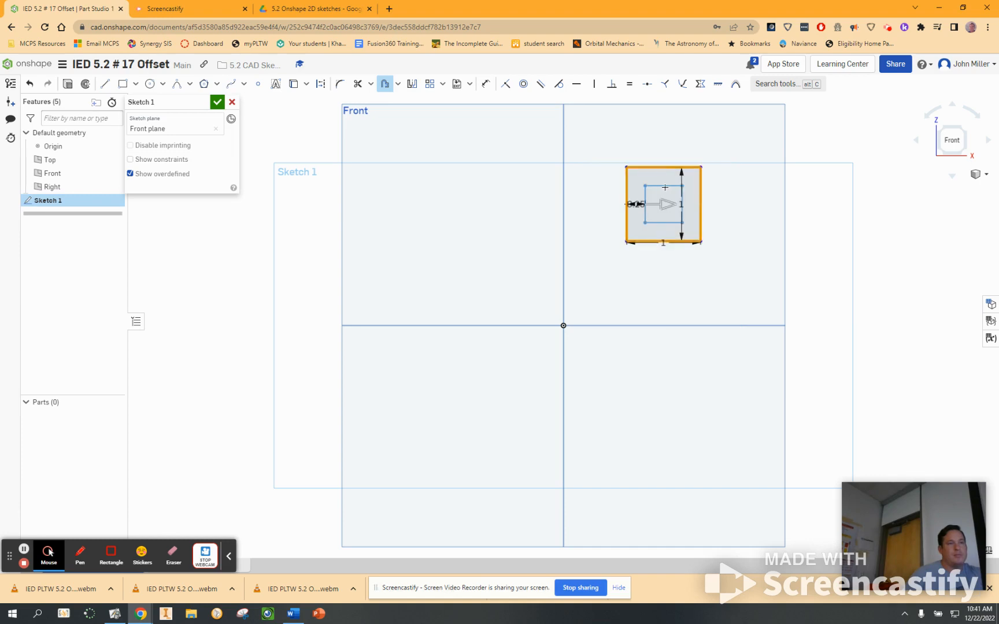
left_click_drag(664, 205, 654, 205)
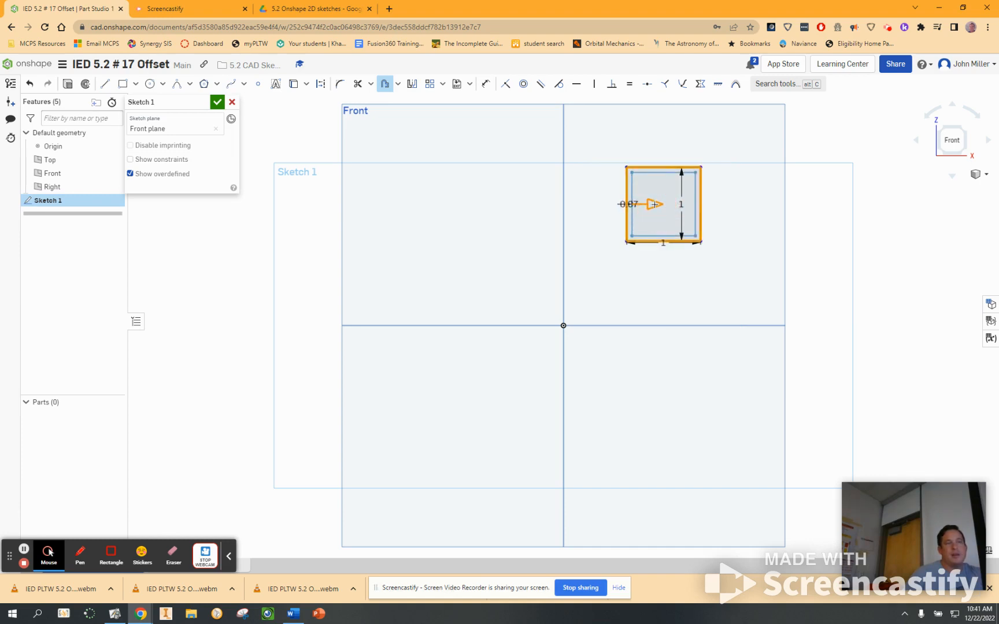
left_click(630, 205)
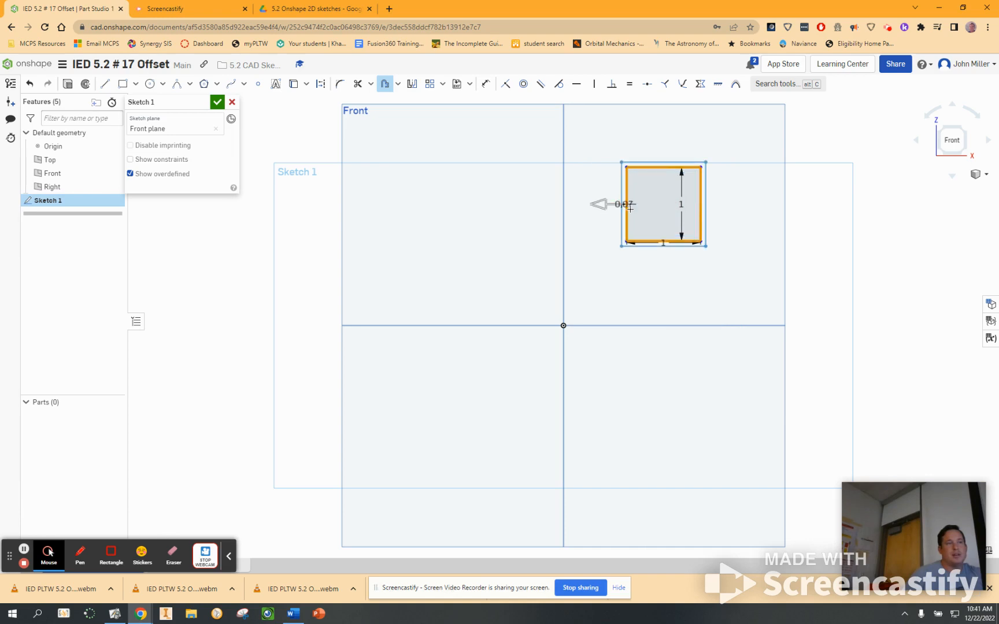
left_click(599, 204)
left_click(757, 188)
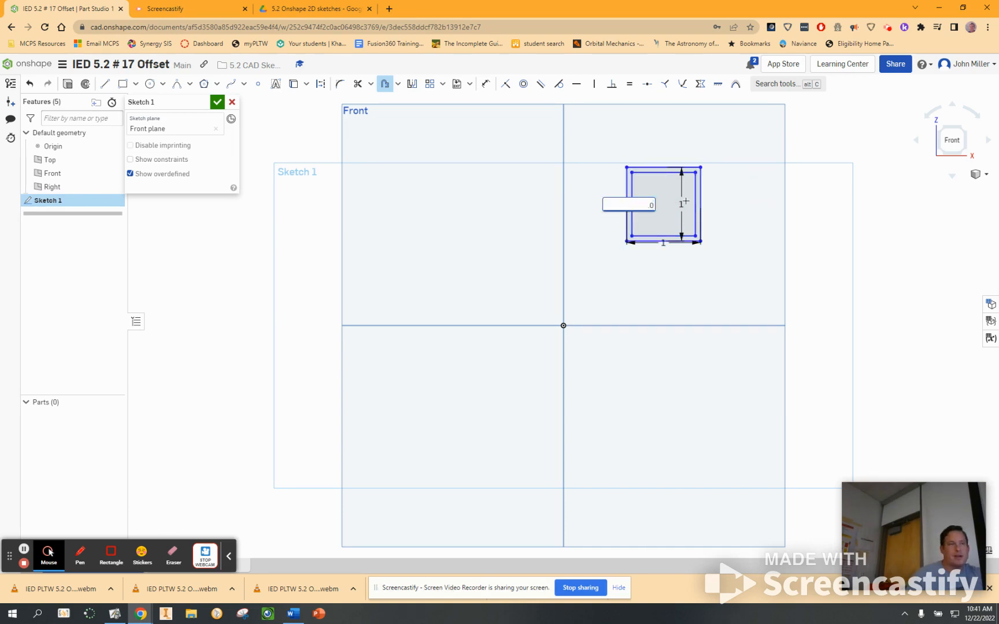
key("Return")
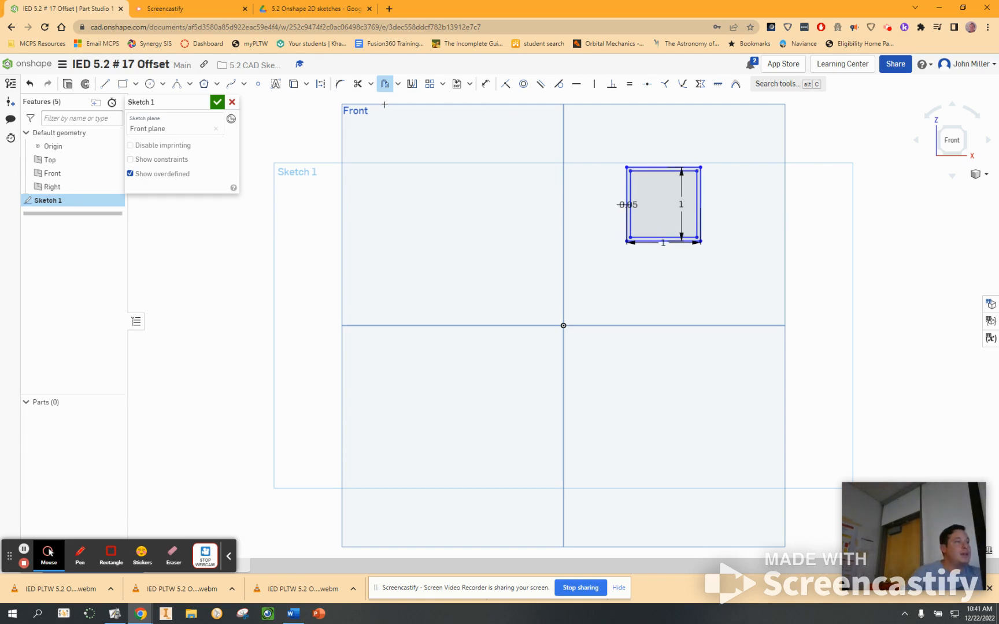
left_click_drag(603, 145, 737, 278)
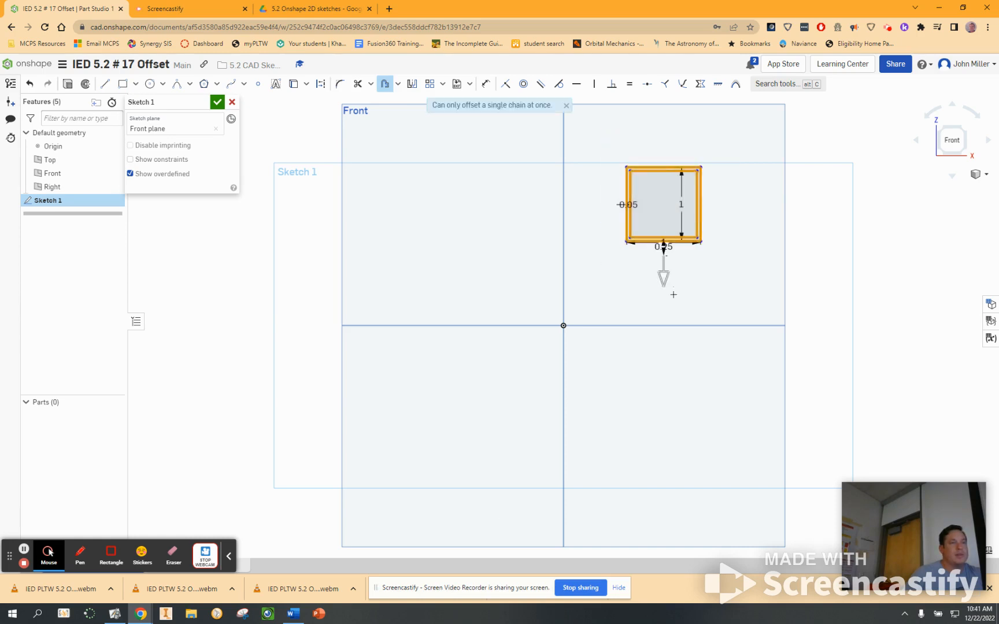
left_click_drag(664, 282, 666, 301)
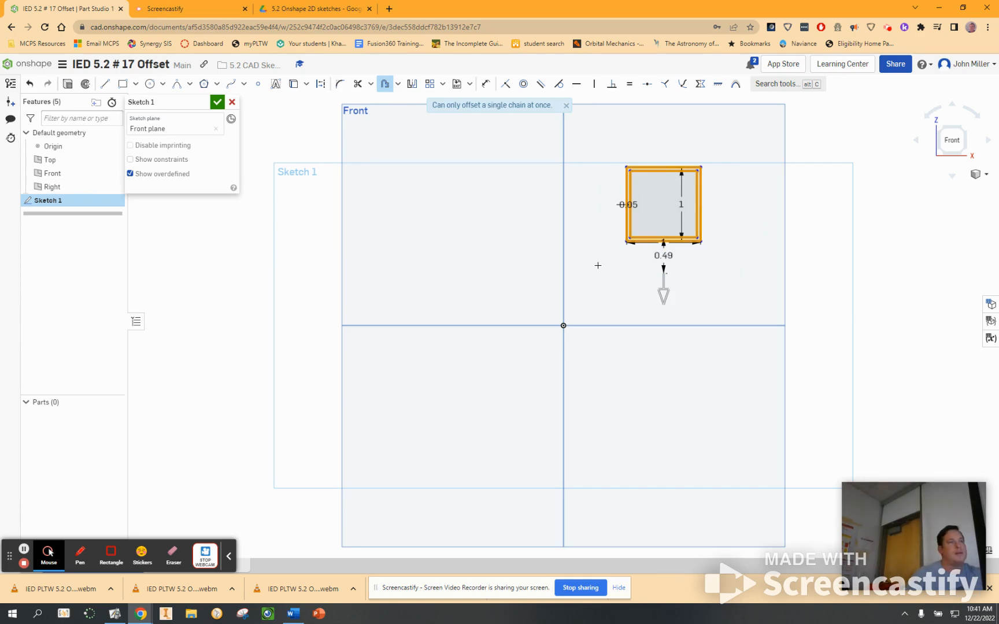
left_click(618, 128)
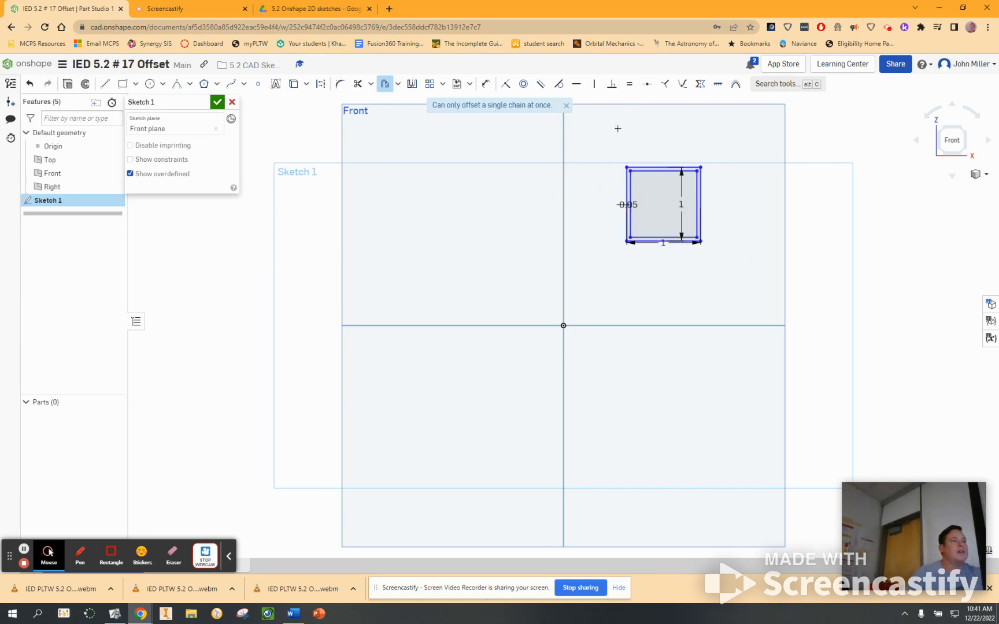
Step: Offset the four sides of the original 1 in square outward by 0.05 in
left_click(655, 166)
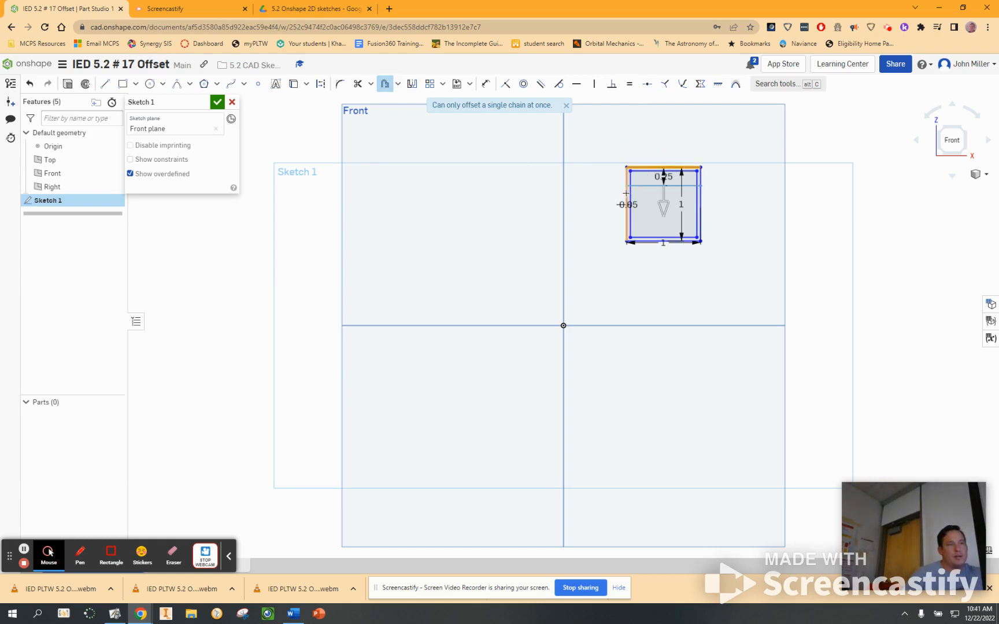
left_click(627, 193)
left_click(692, 238)
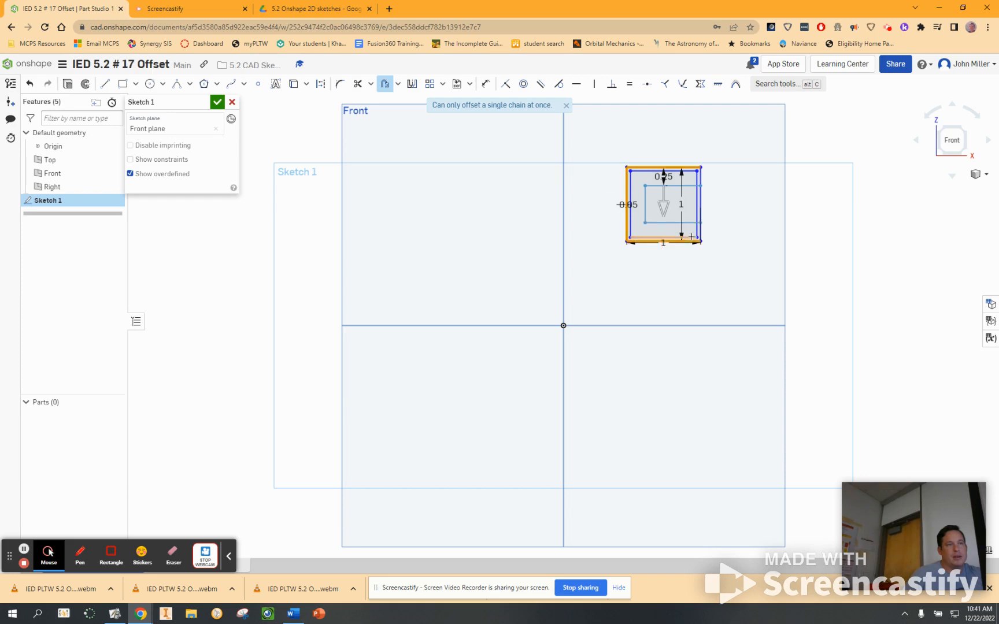
left_click(699, 227)
left_click(668, 200)
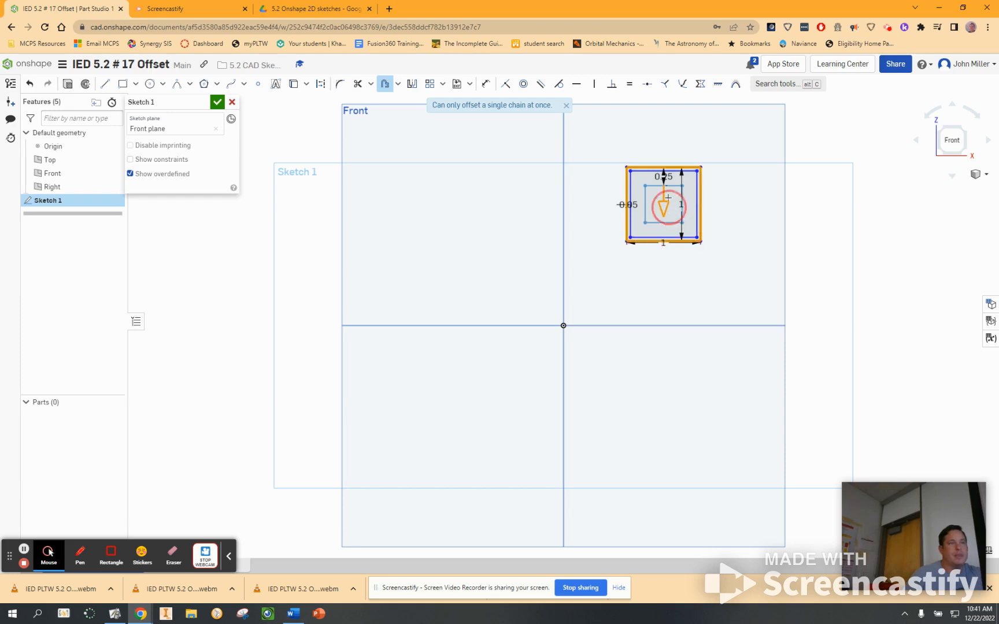
left_click_drag(668, 197, 667, 163)
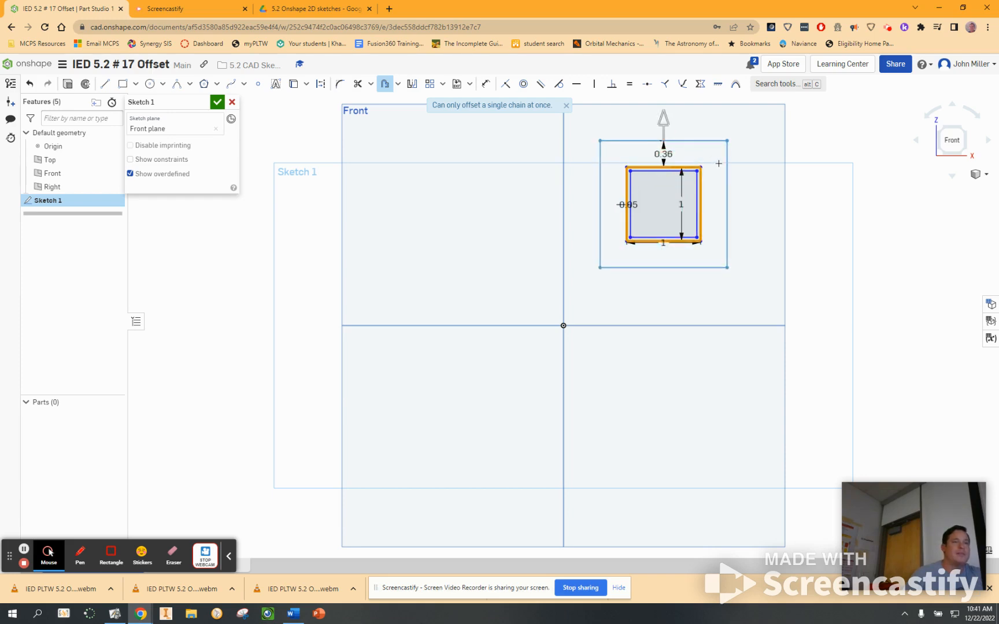
double_click(665, 155)
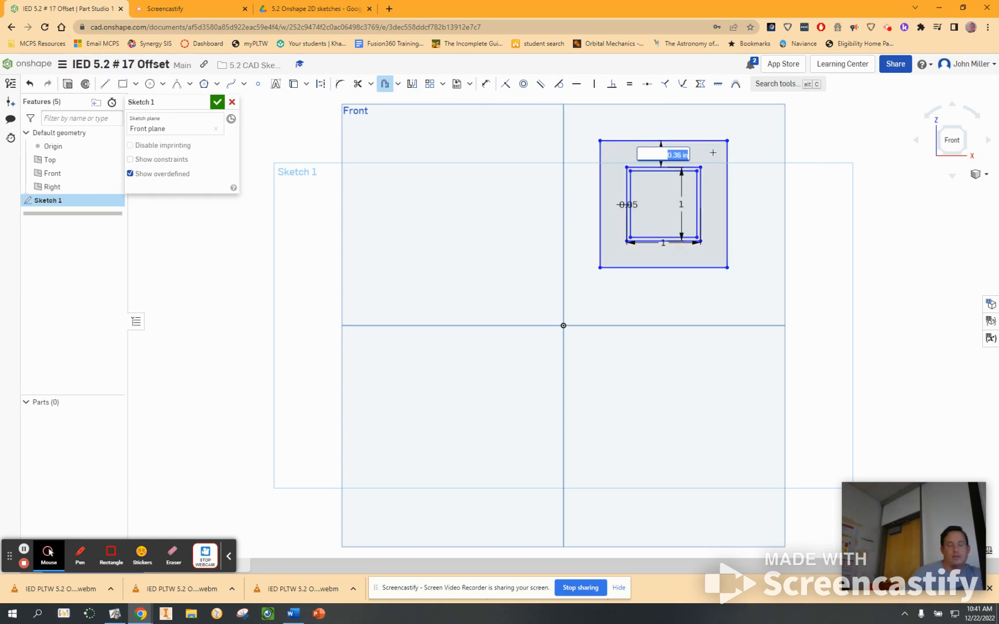
type("05")
key("Return")
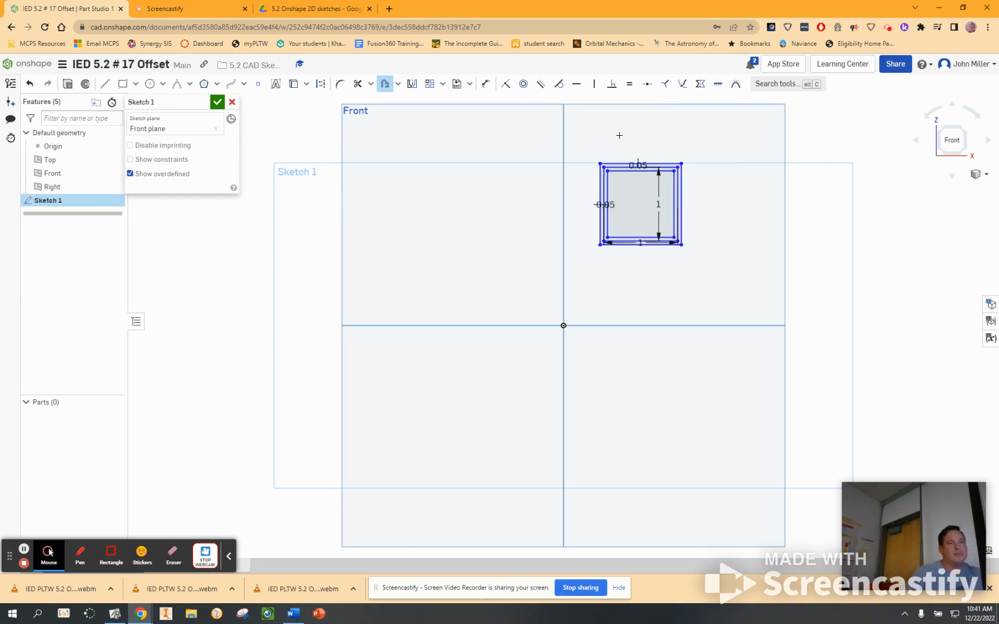
Step: Sketch a circle of 0.25 in diameter above and to the left of the origin, clear of the squares
scroll(630, 218, "up", 3)
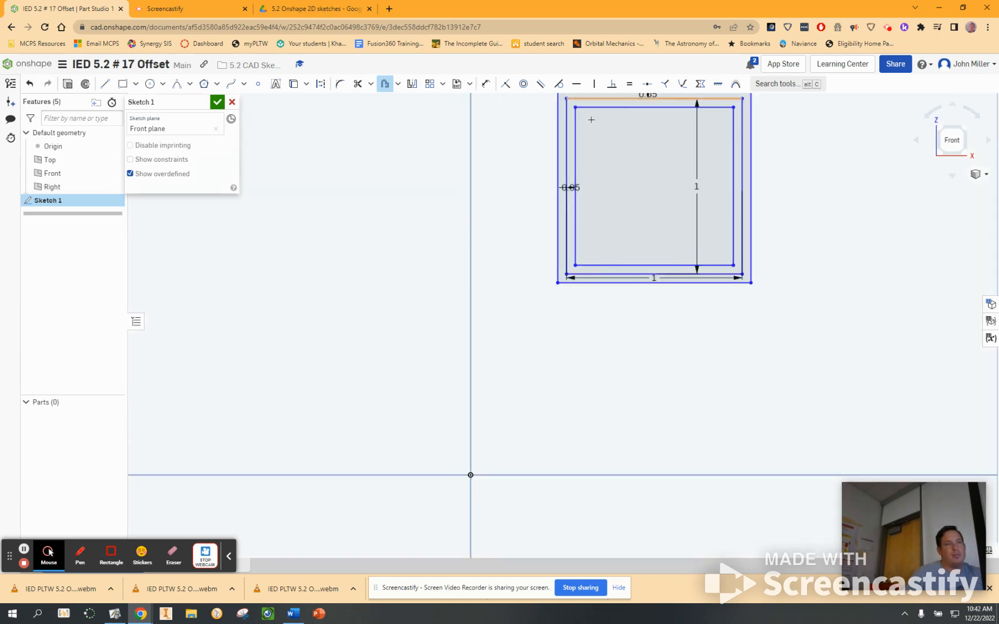
scroll(806, 247, "up", 1)
scroll(806, 247, "down", 3)
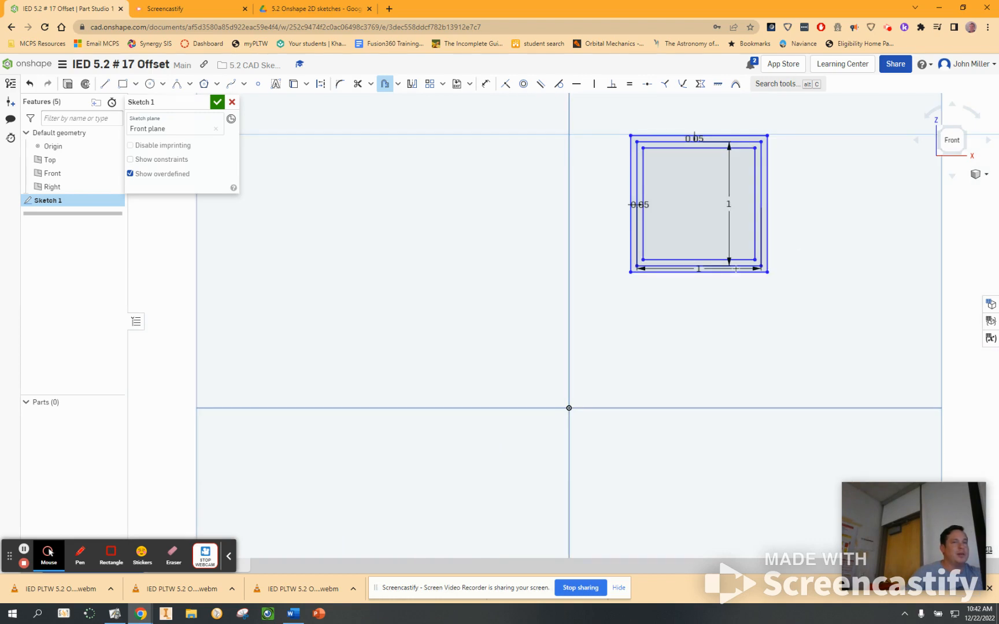
middle_click_drag(785, 290, 834, 323)
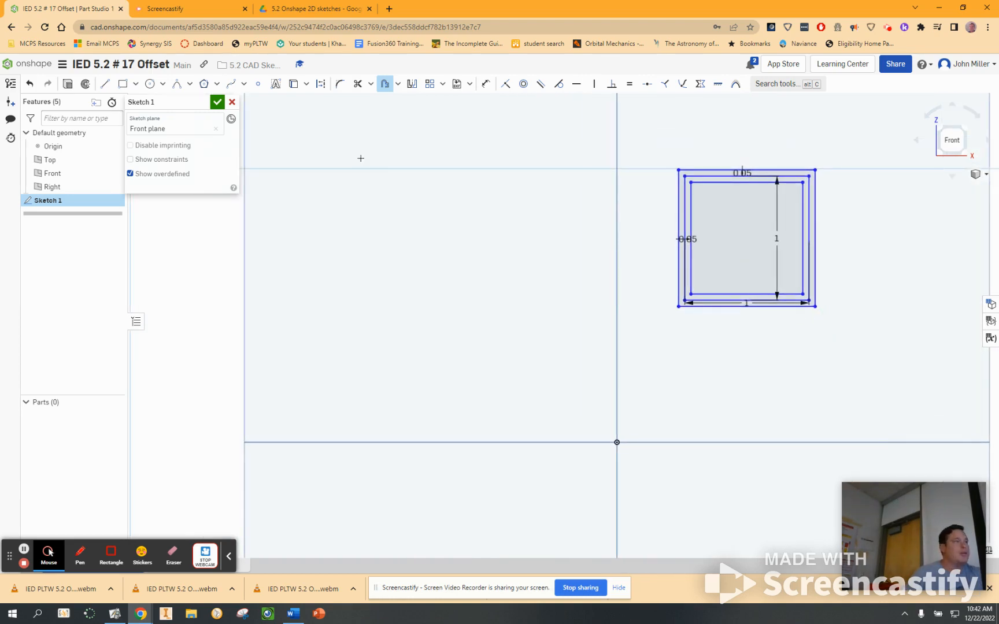
left_click(149, 84)
scroll(460, 288, "up", 1)
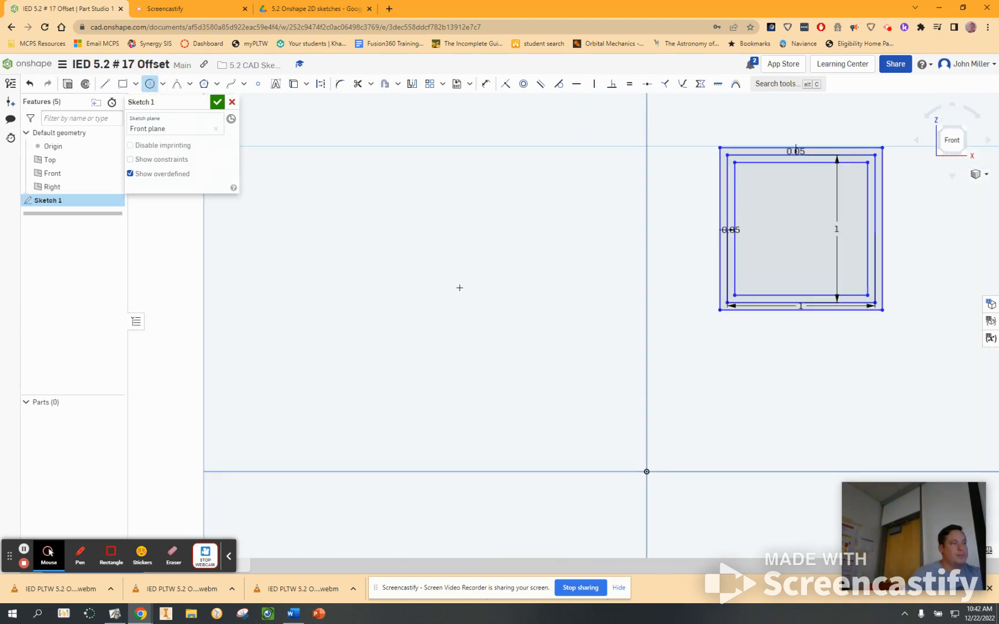
left_click(431, 248)
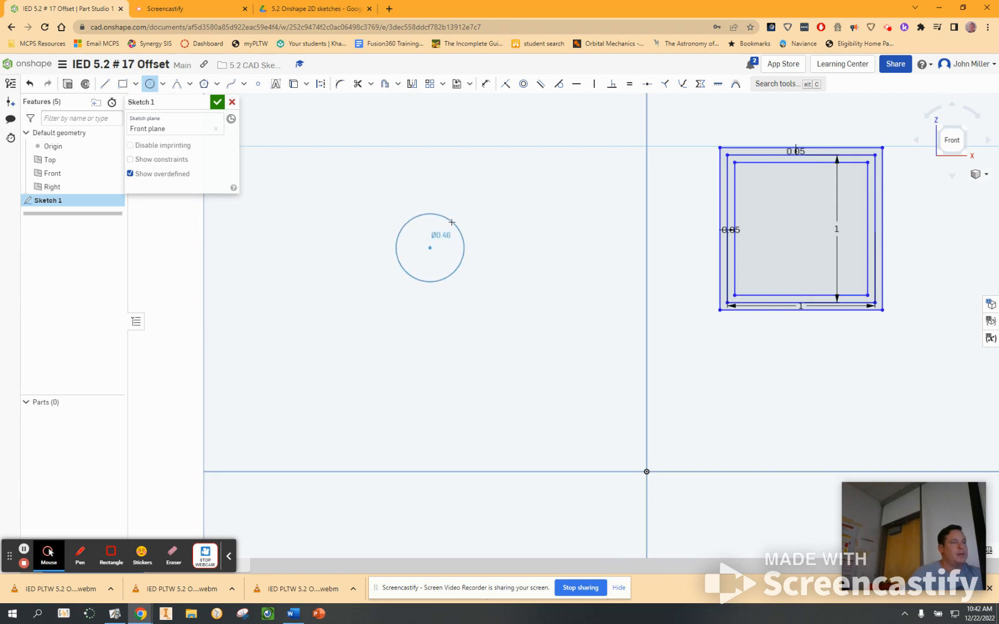
left_click(451, 222)
type("0.25")
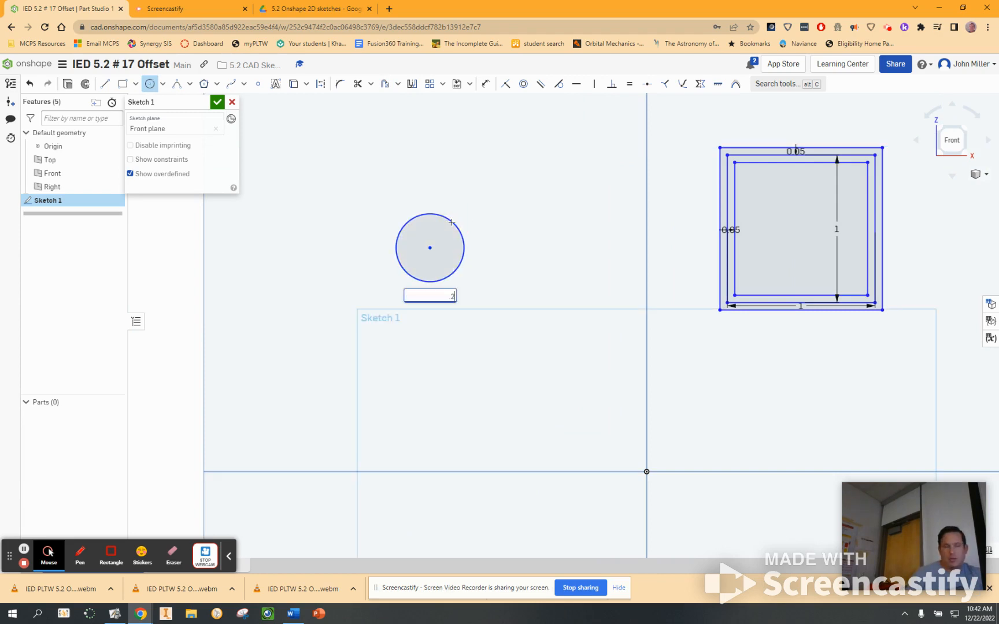
key("Return")
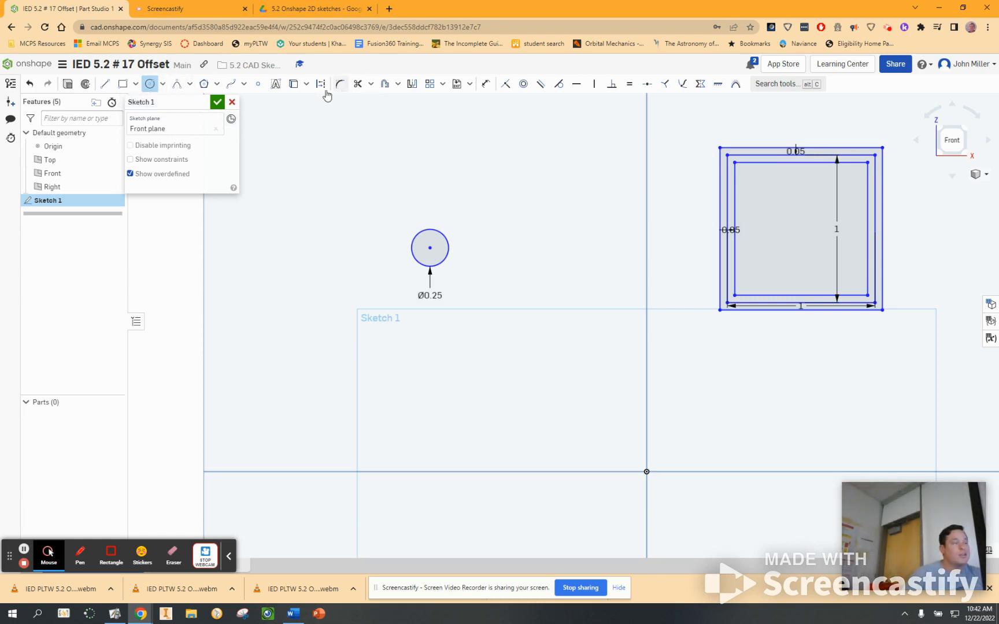
Step: Offset the 0.25 in circle inward by 0.05 in
left_click(383, 87)
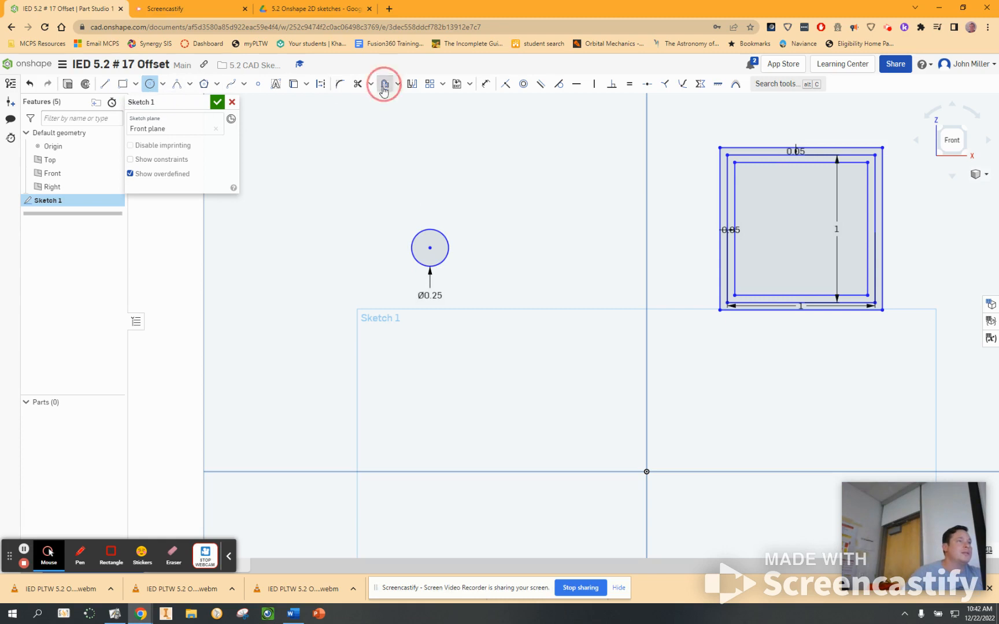
left_click(430, 238)
left_click(357, 247)
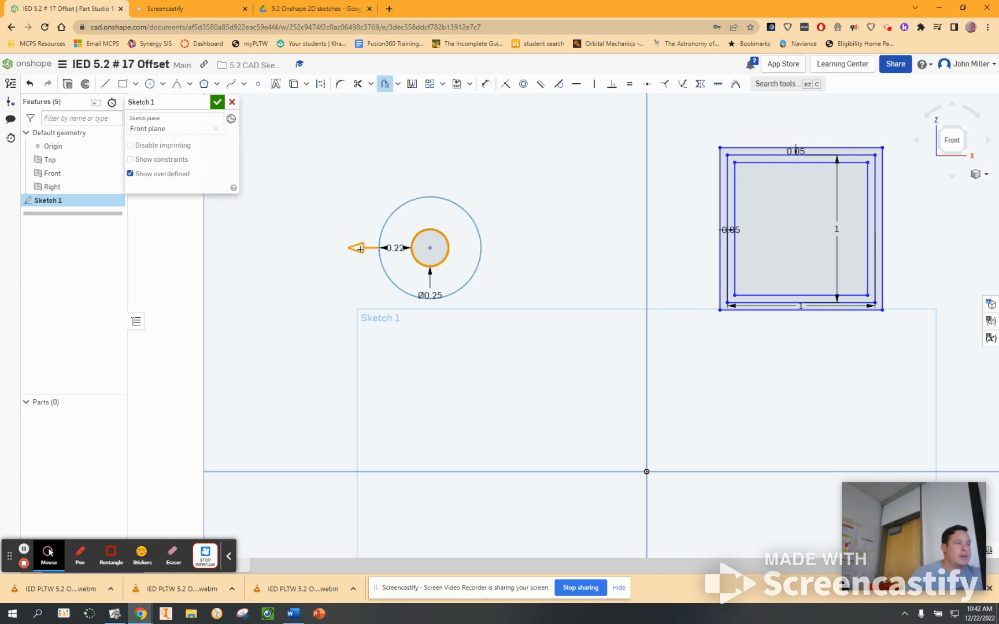
left_click_drag(359, 247, 402, 252)
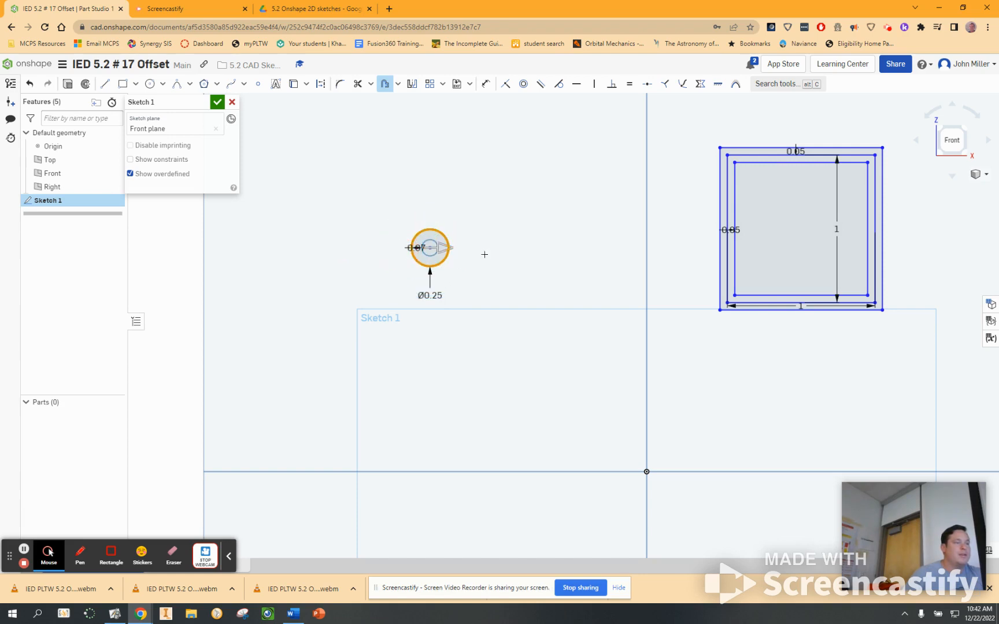
left_click(500, 234)
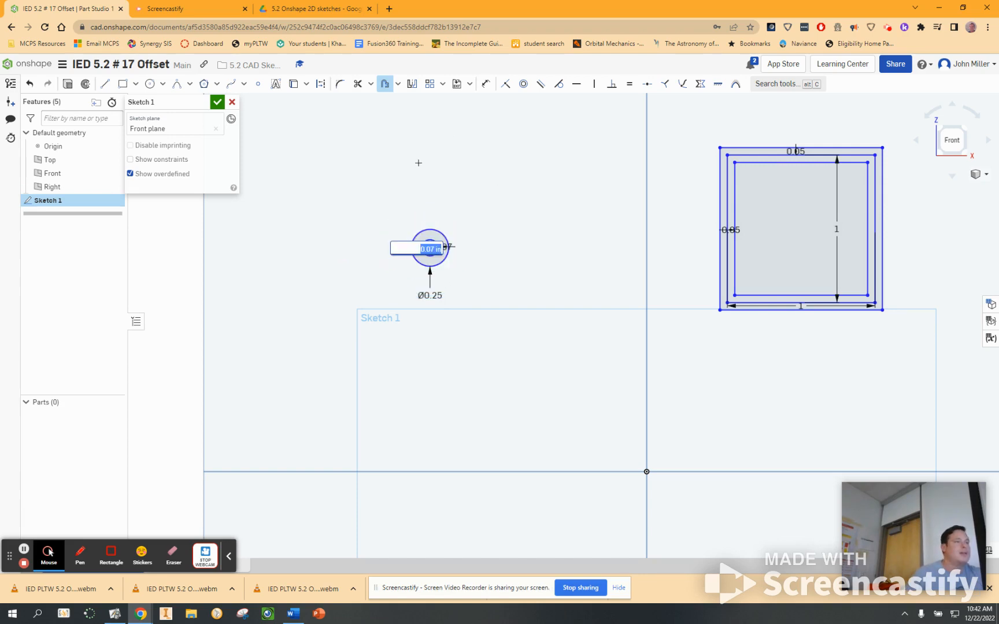
key("BackSpace")
key("Return")
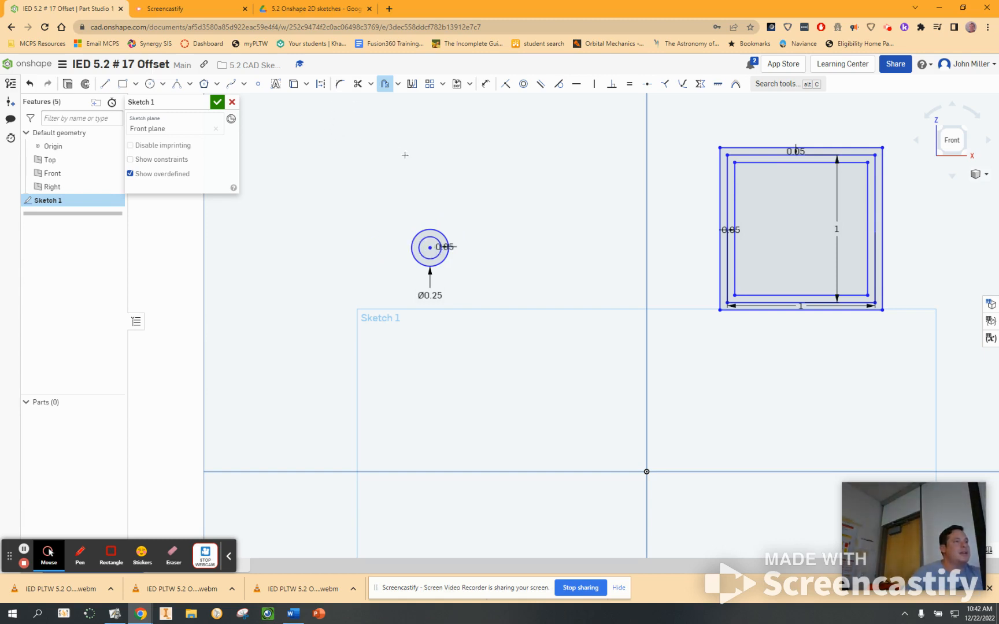
Step: Offset the 0.25 in circle outward by 0.05 in
left_click(421, 233)
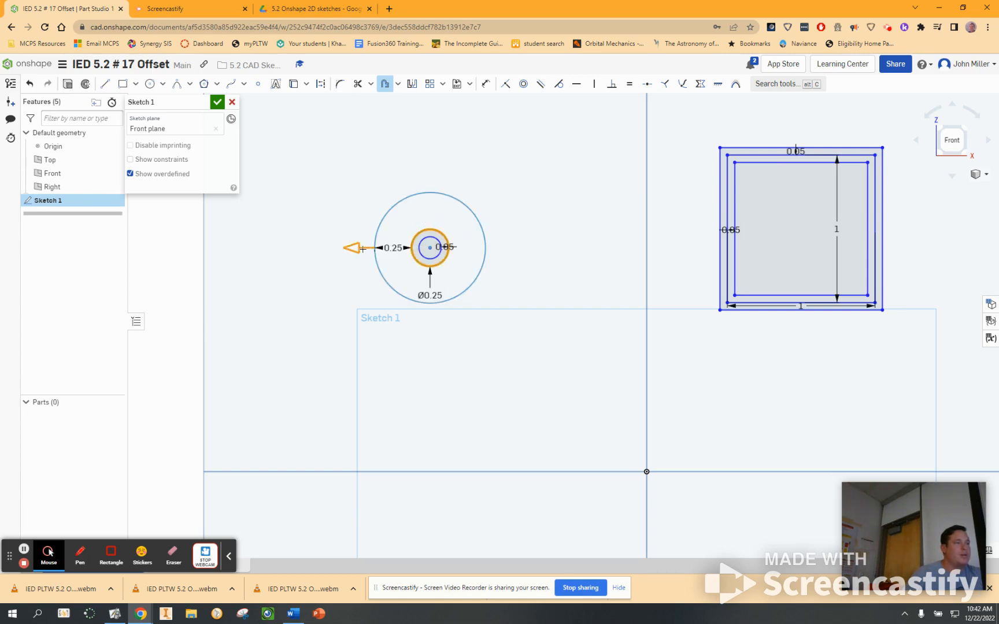
left_click(320, 209)
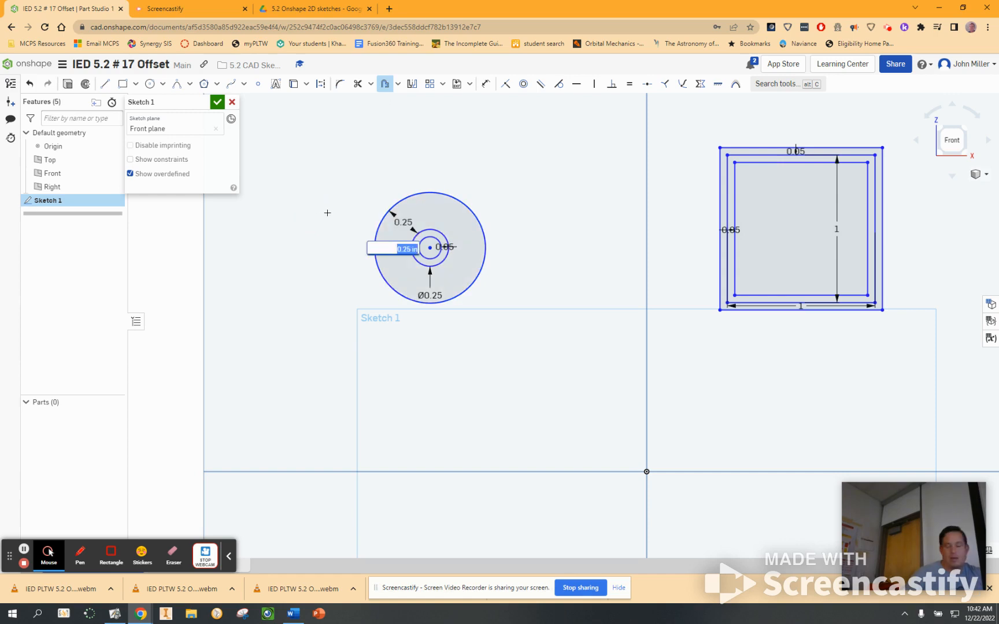
type("0.05")
key("Return")
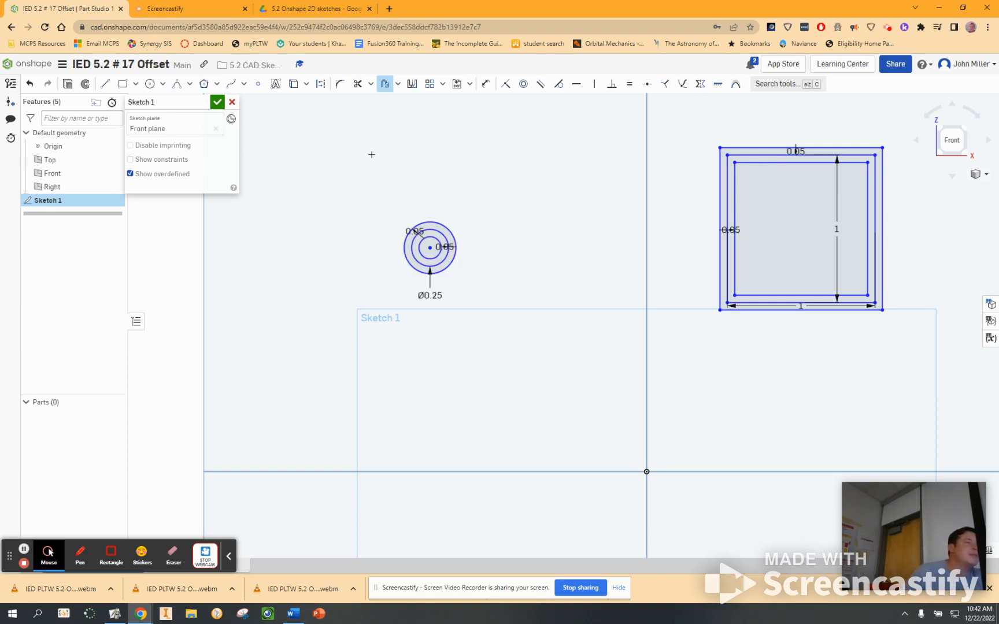
Step: Offset the outermost of the three concentric circles outward by 0.1 in
left_click(429, 223)
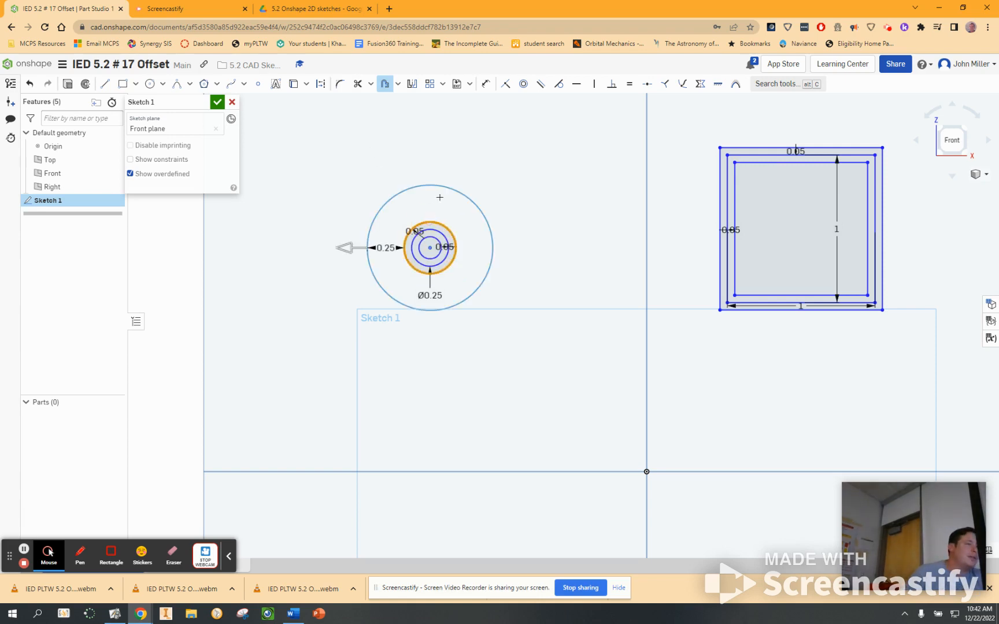
left_click(441, 147)
type("10")
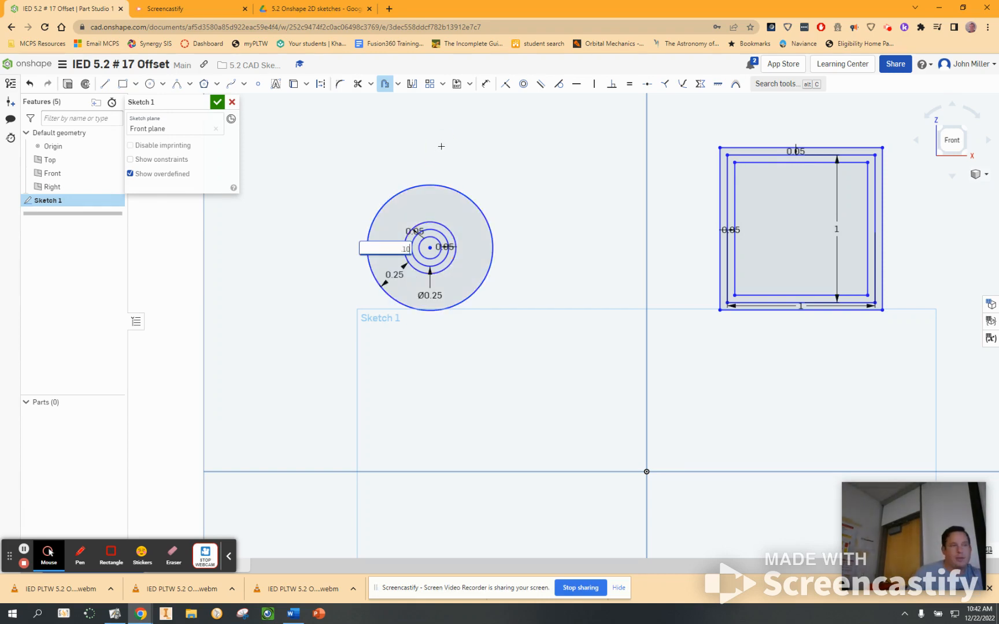
key("Return")
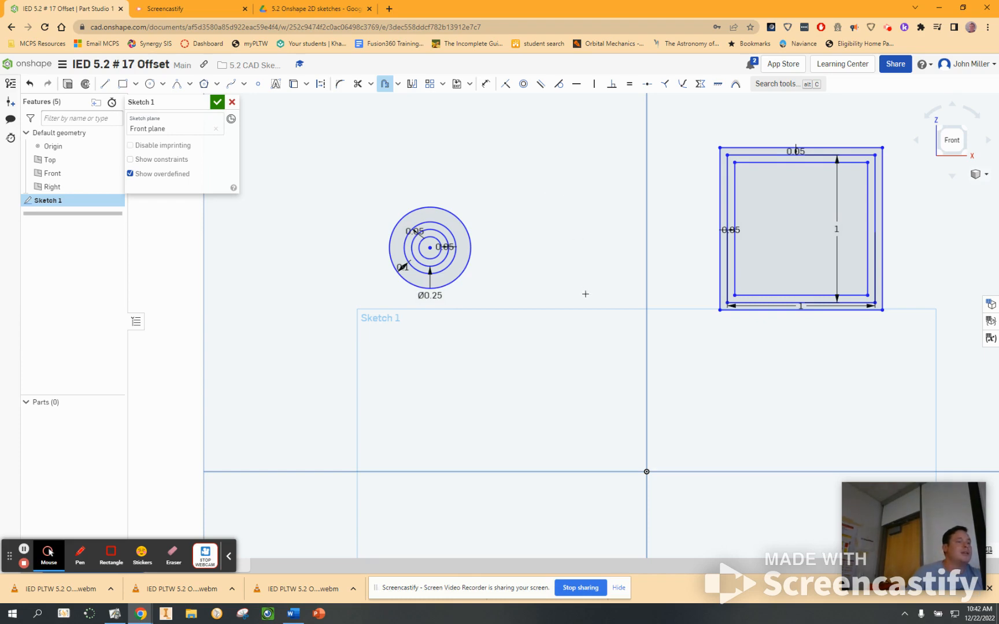
Step: Sketch a six-sided inscribed polygon with a flat horizontal upper edge, below and to the left of the origin
scroll(587, 288, "down", 3)
middle_click_drag(586, 344, 504, 249)
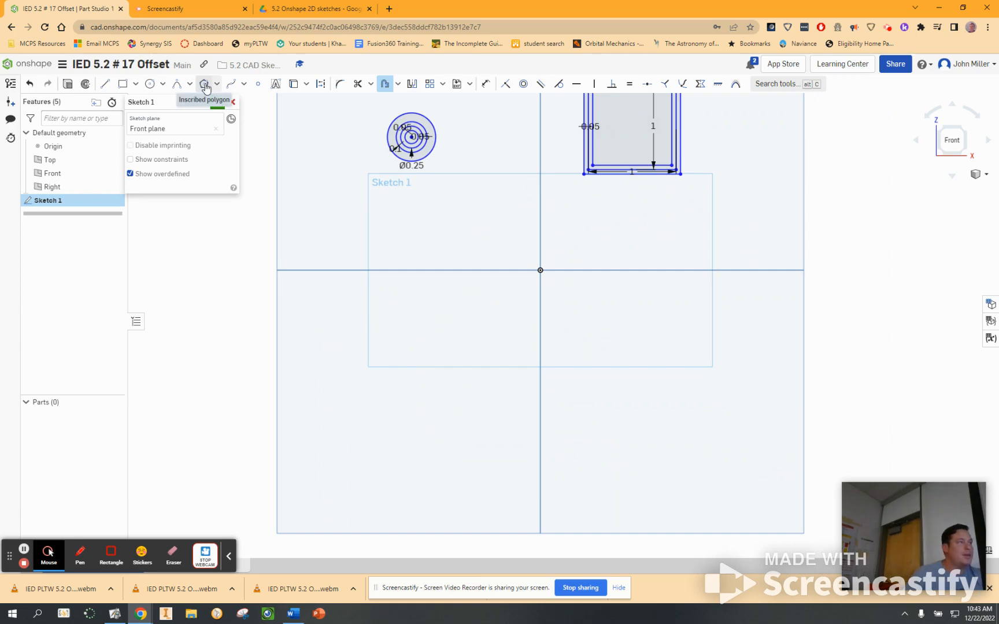
left_click(204, 85)
left_click(390, 415)
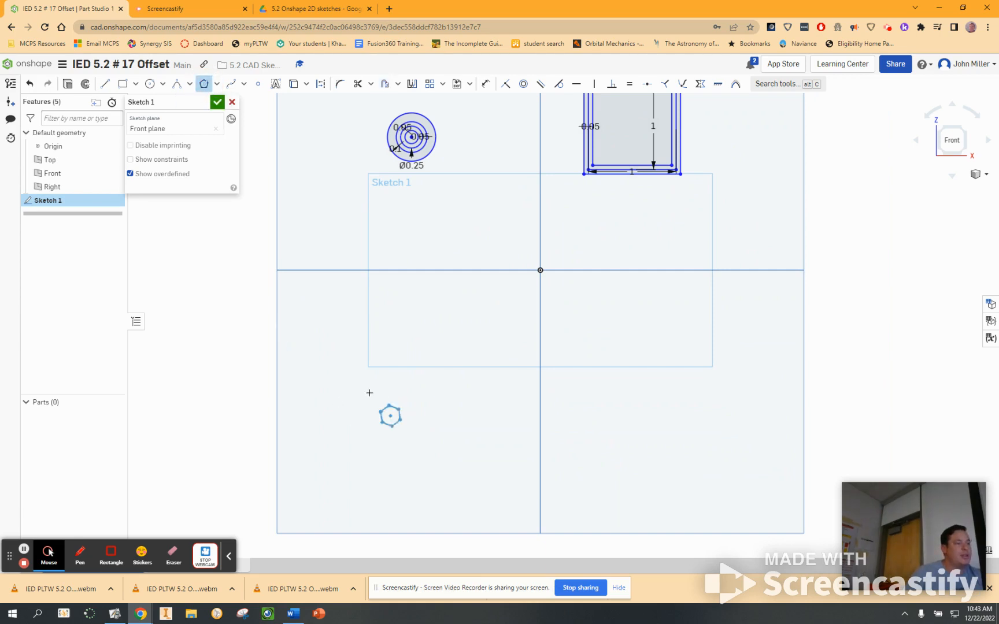
left_click(391, 352)
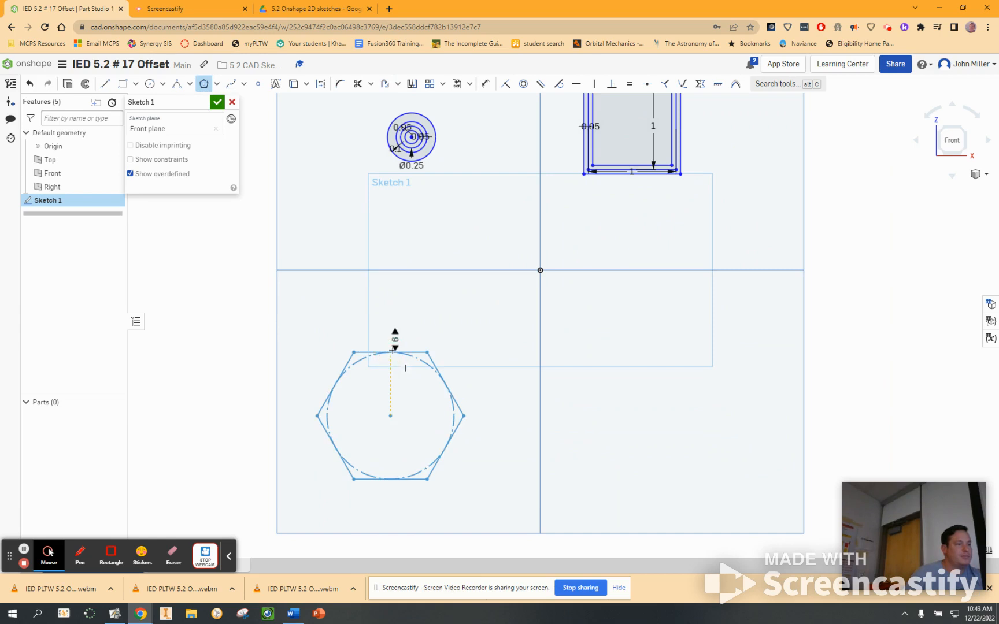
left_click(377, 352)
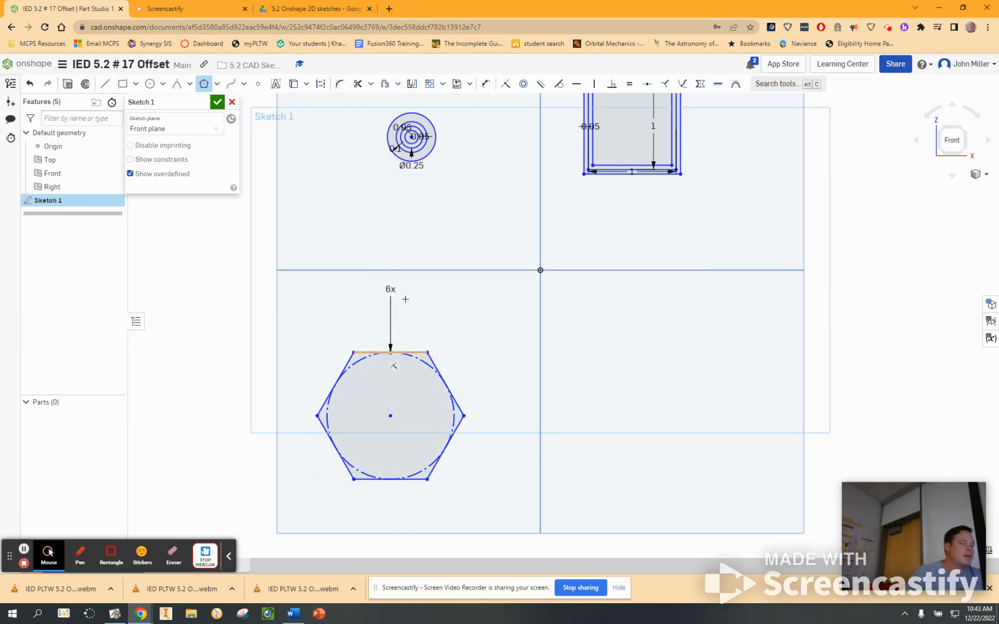
Step: Try to offset the hexagon's sides together with its construction circle in one selection
left_click(385, 84)
left_click_drag(497, 313, 285, 529)
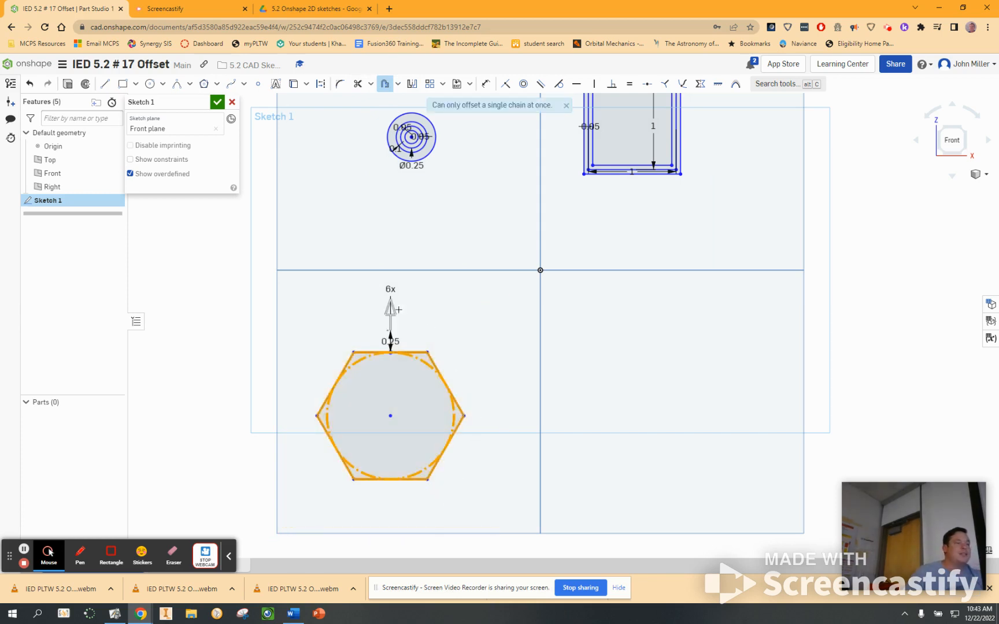
left_click_drag(391, 306, 390, 291)
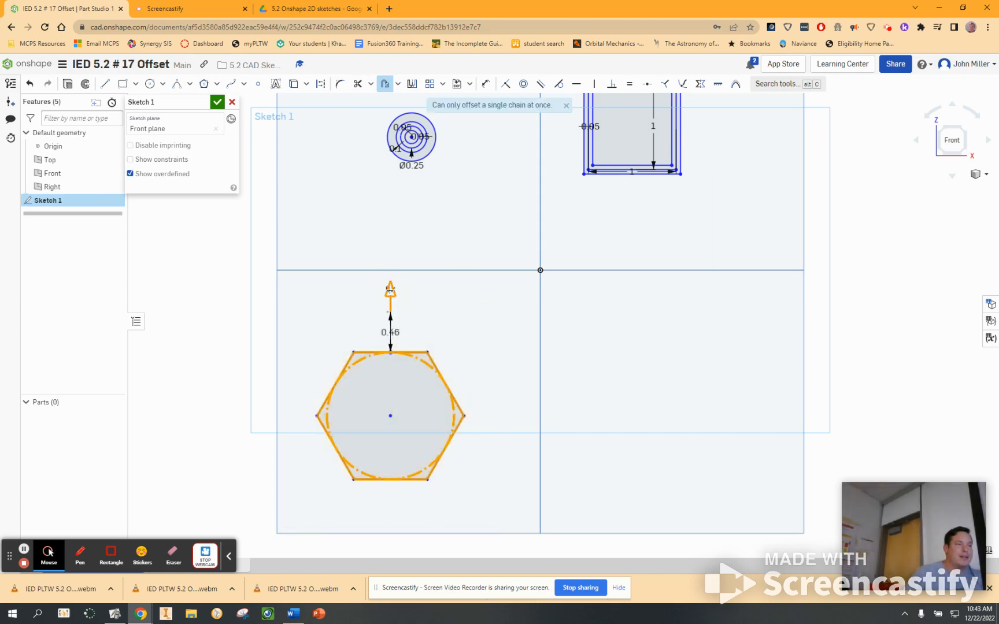
left_click(320, 305)
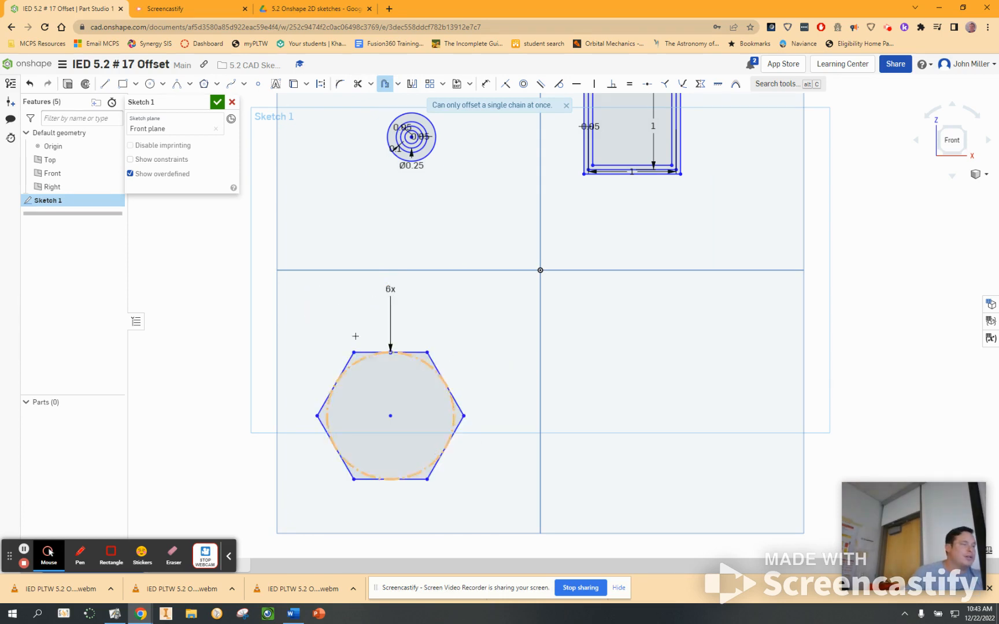
left_click(381, 90)
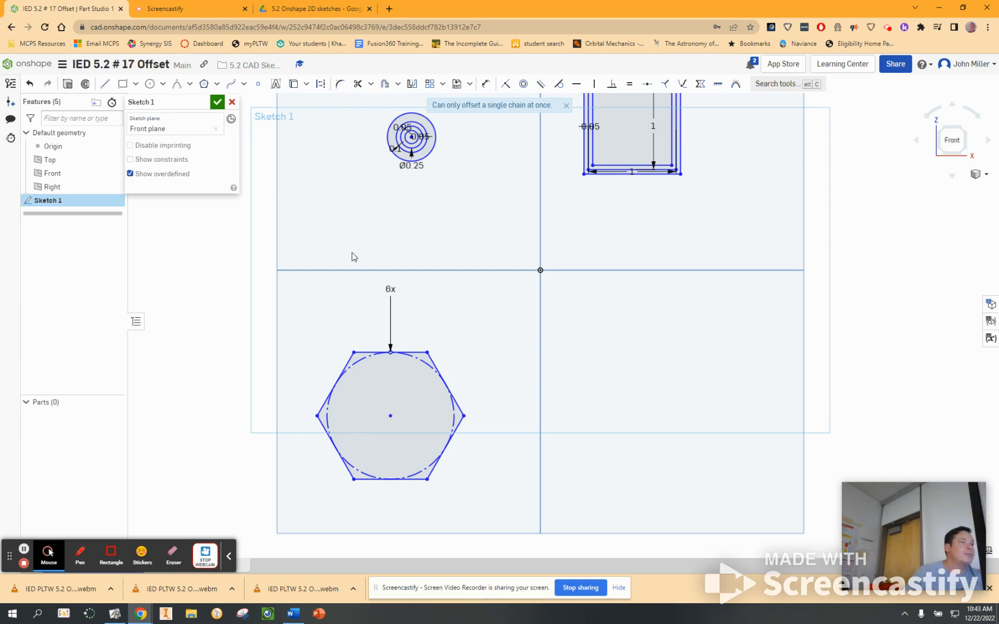
Step: Offset only the six sides of the hexagon outward by 0.25 in, leaving out its construction circle
left_click(360, 354)
left_click(349, 362)
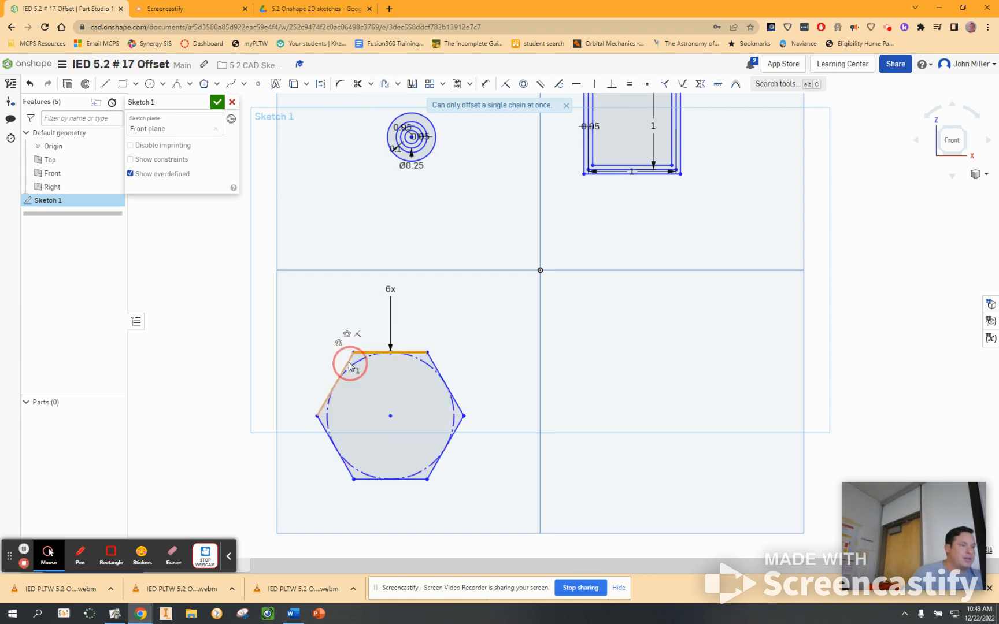
left_click(343, 460)
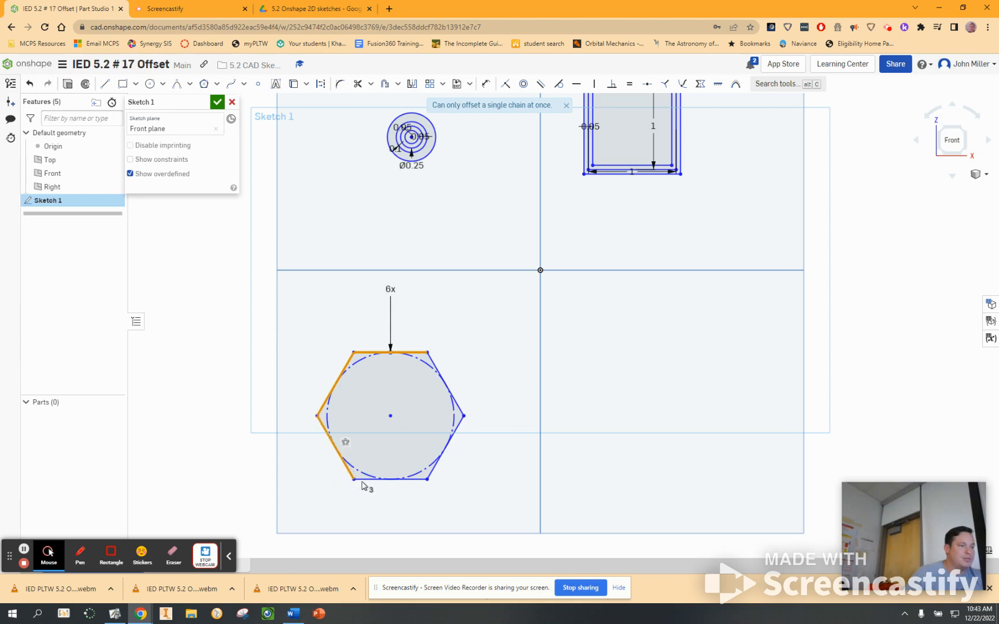
left_click(363, 480)
left_click(431, 474)
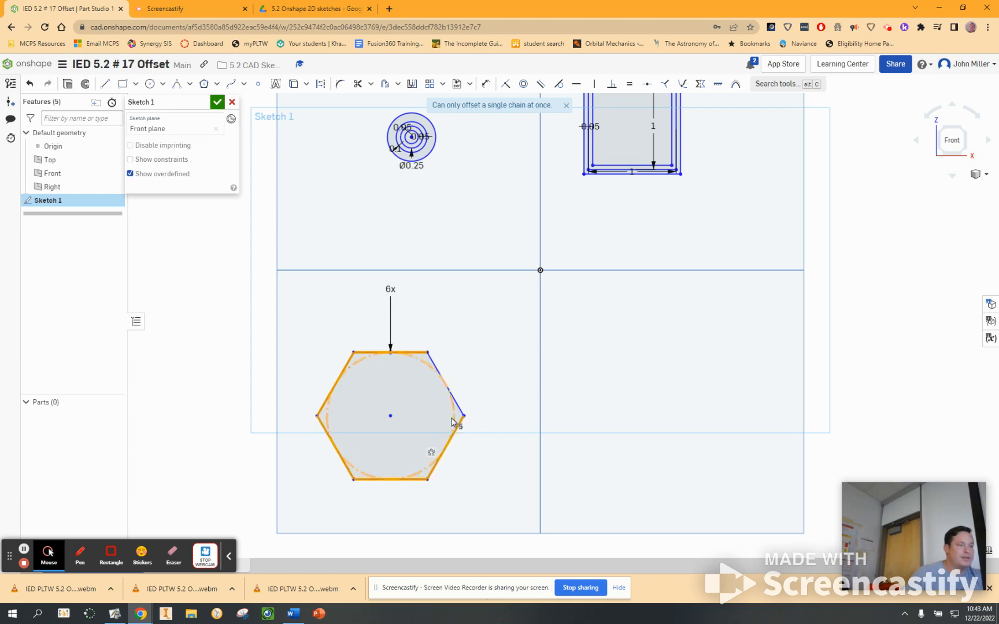
left_click(458, 405)
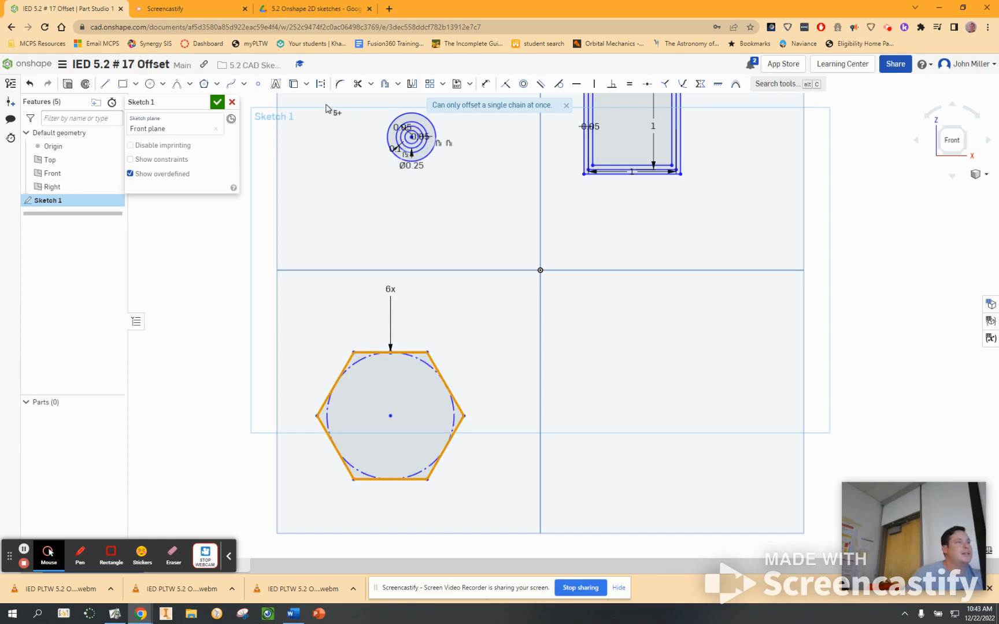
left_click(385, 84)
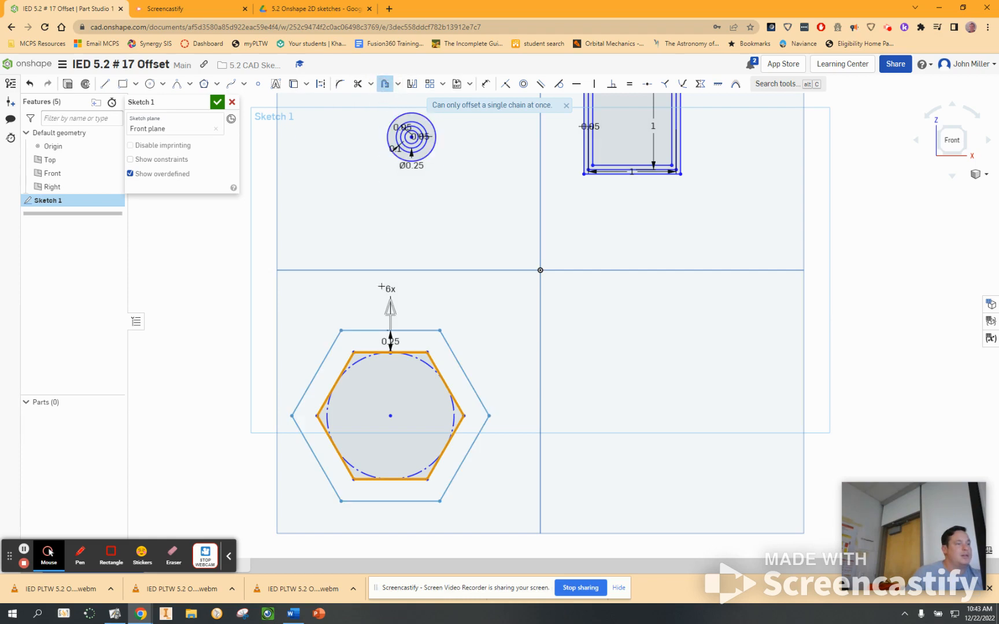
left_click(427, 335)
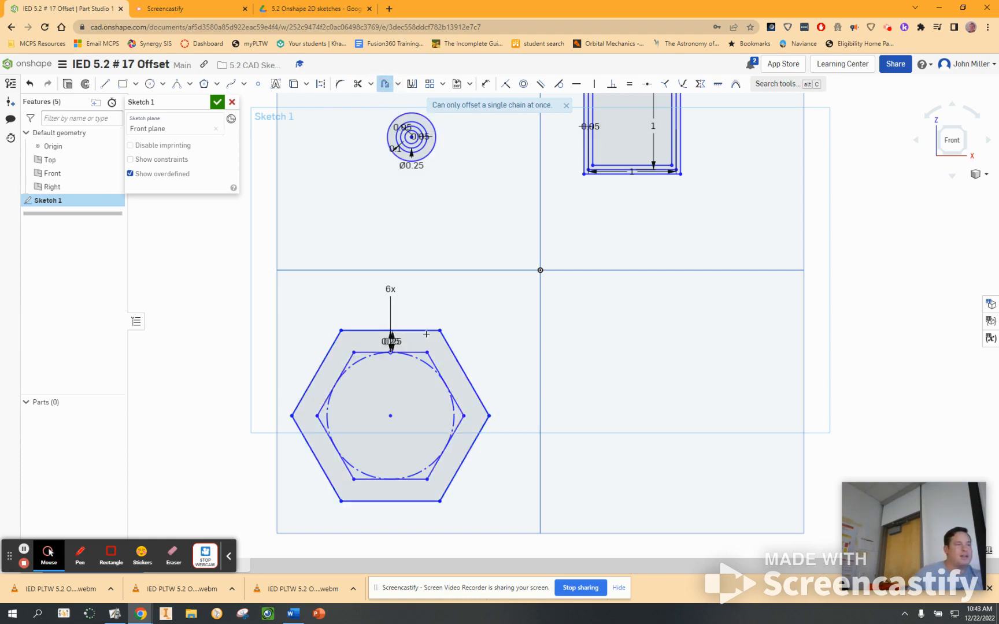
Step: Try a small ten-sided inscribed polygon to the left of the hexagons
left_click(203, 85)
left_click(188, 405)
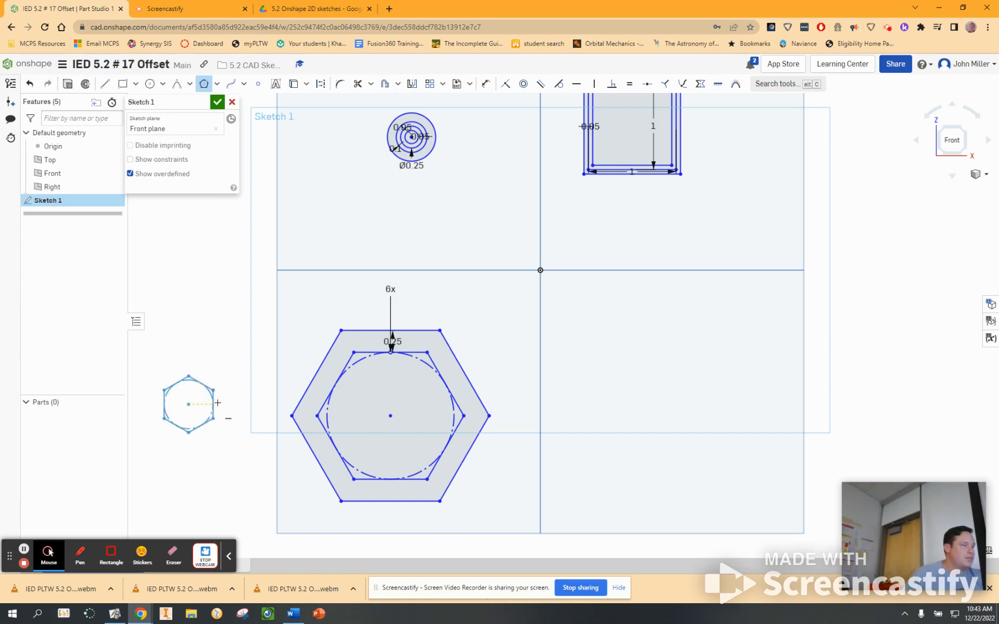
left_click(212, 368)
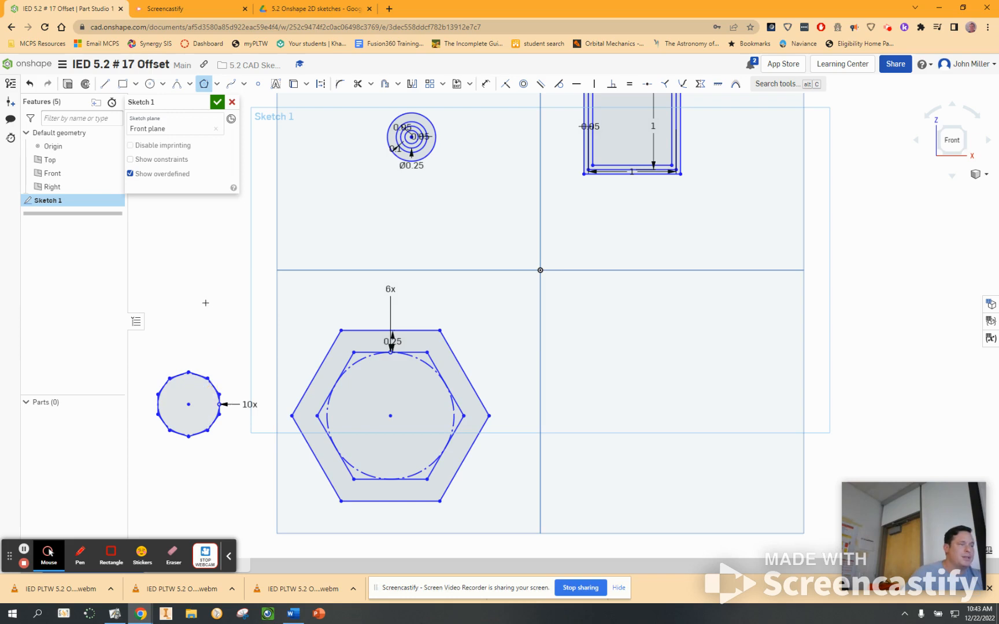
key("ctrl+z")
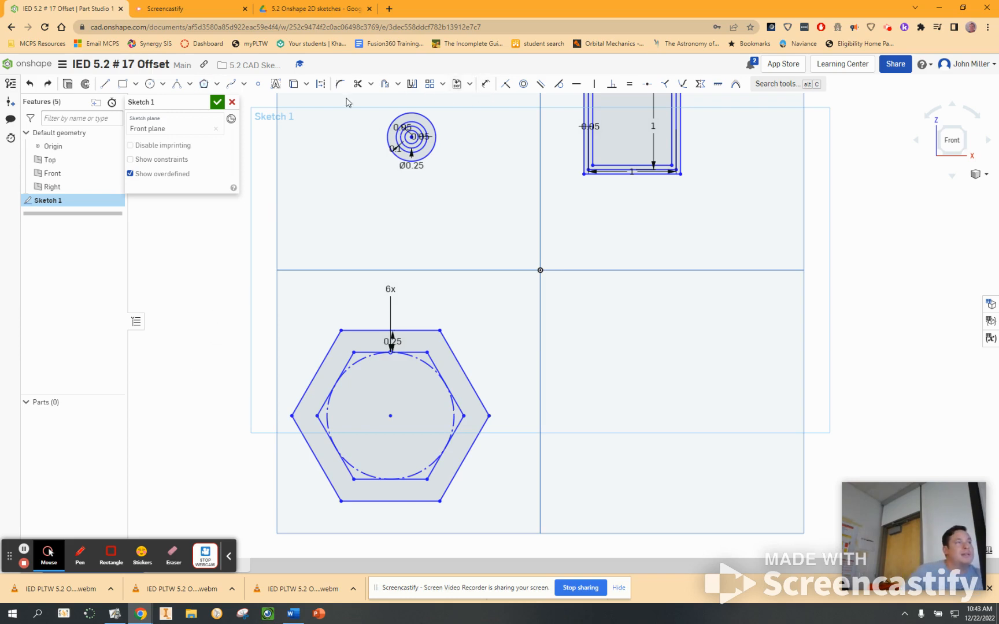
Step: Sketch a five-sided circumscribed polygon to the left of the hexagons with one vertex pointing straight up
left_click(216, 86)
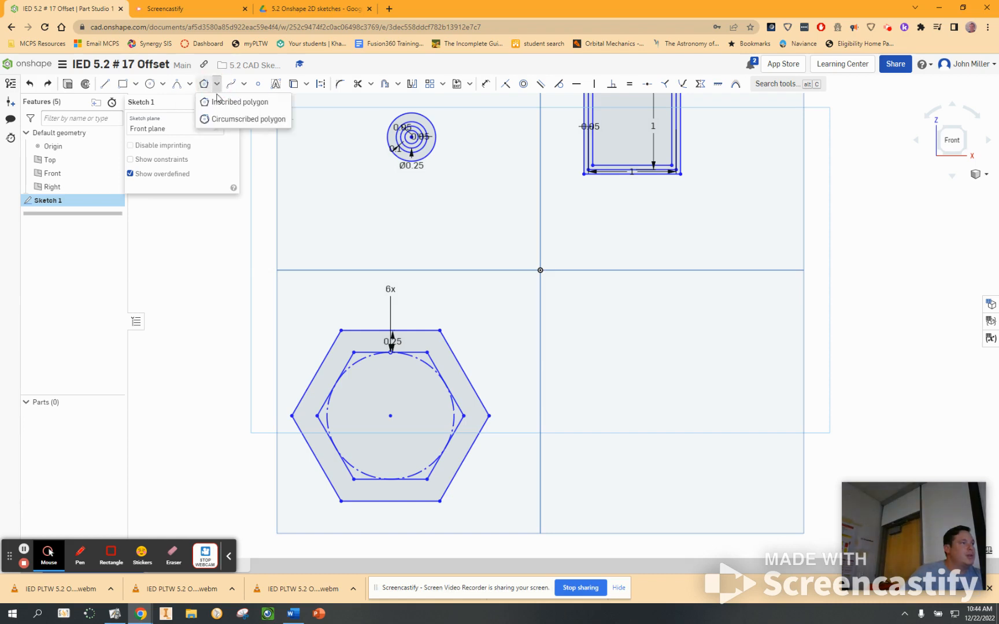
left_click(222, 121)
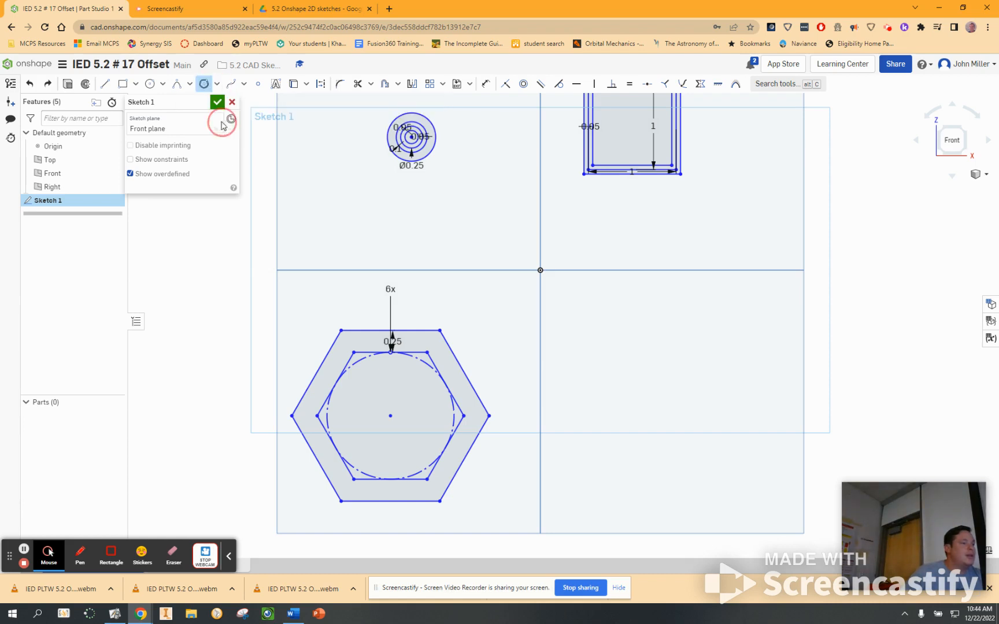
mouse_move(196, 421)
middle_mouse_down()
mouse_move(292, 413)
mouse_move(294, 398)
middle_mouse_up()
left_click(292, 394)
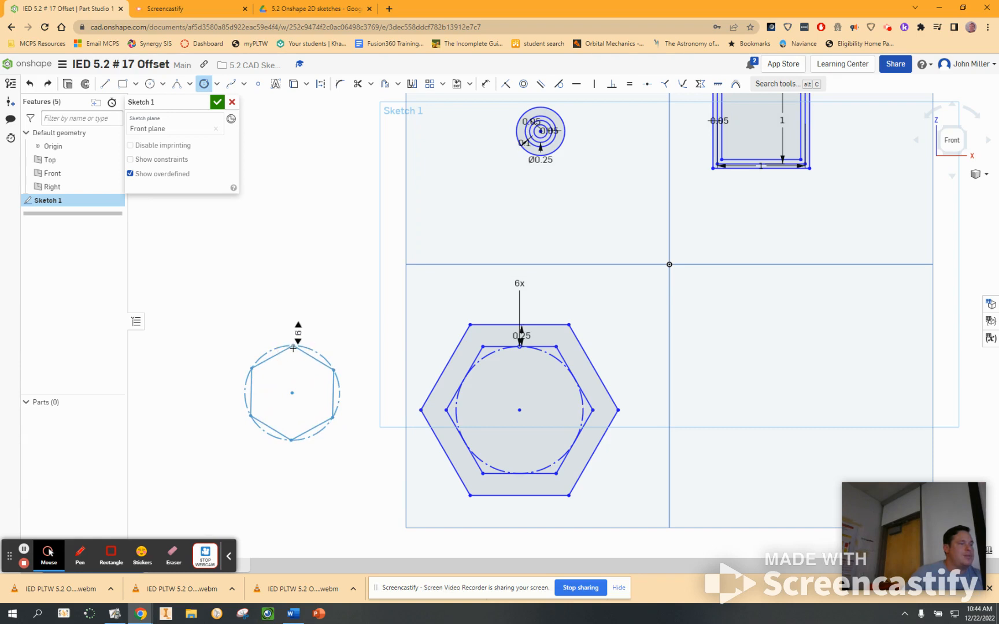
key("Down")
left_click(293, 346)
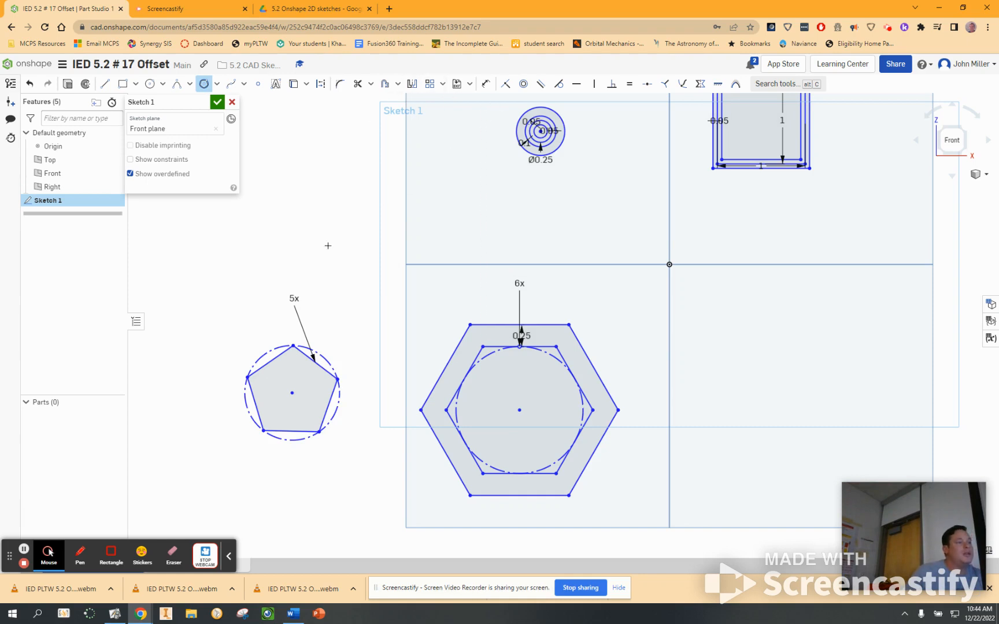
left_click(292, 394)
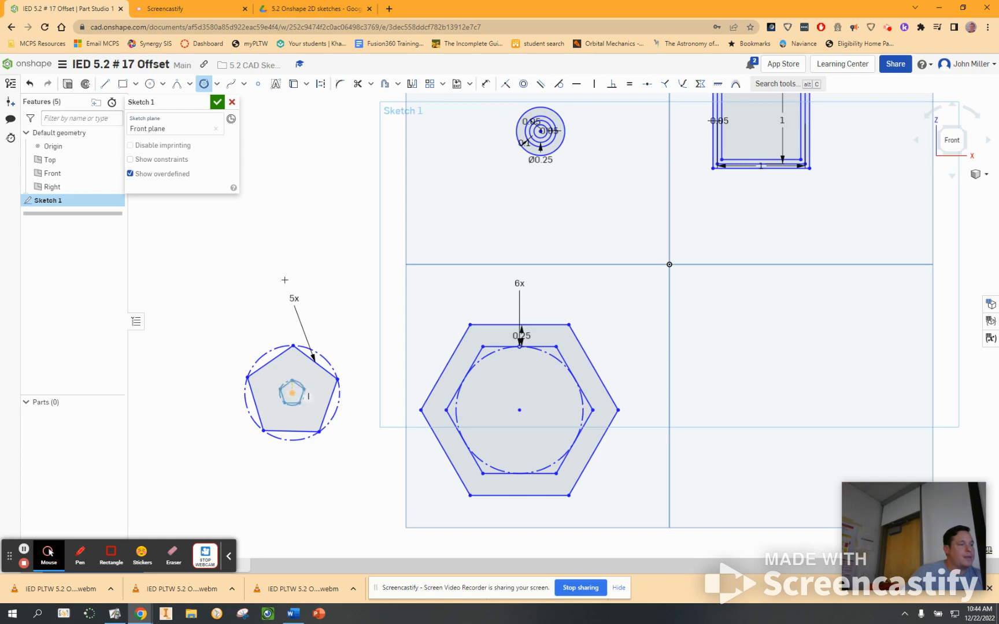
right_click(277, 261)
left_click(292, 267)
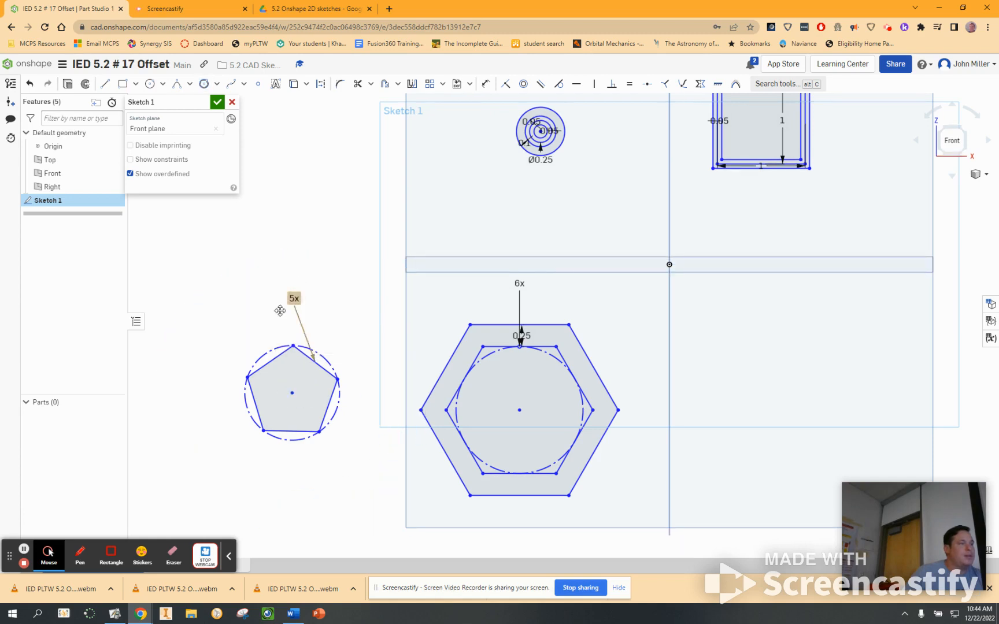
Step: Offset the five sides of the pentagon outward by 0.25 in
left_click(300, 399)
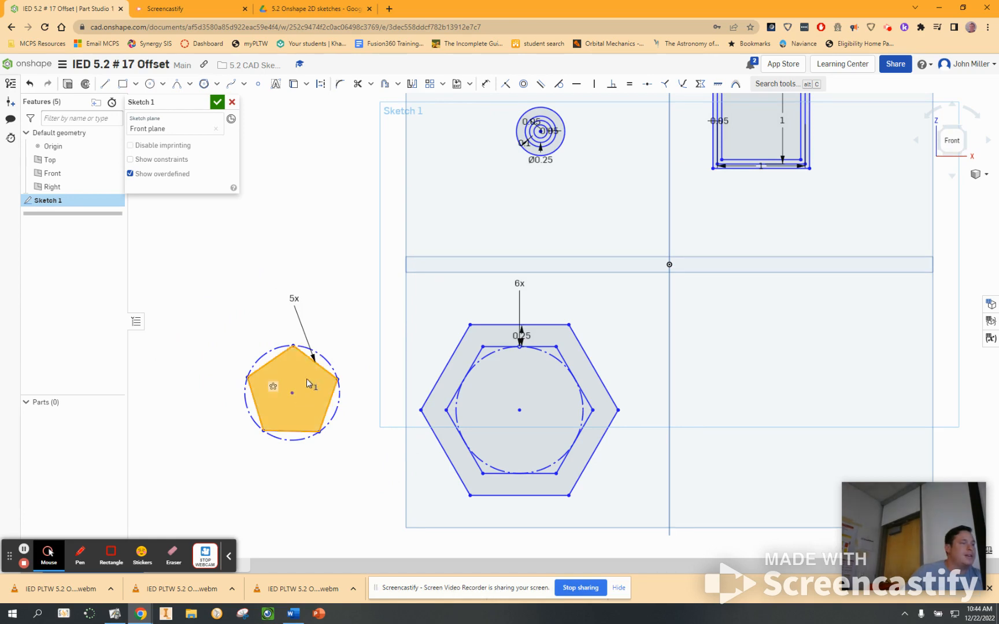
left_click(384, 84)
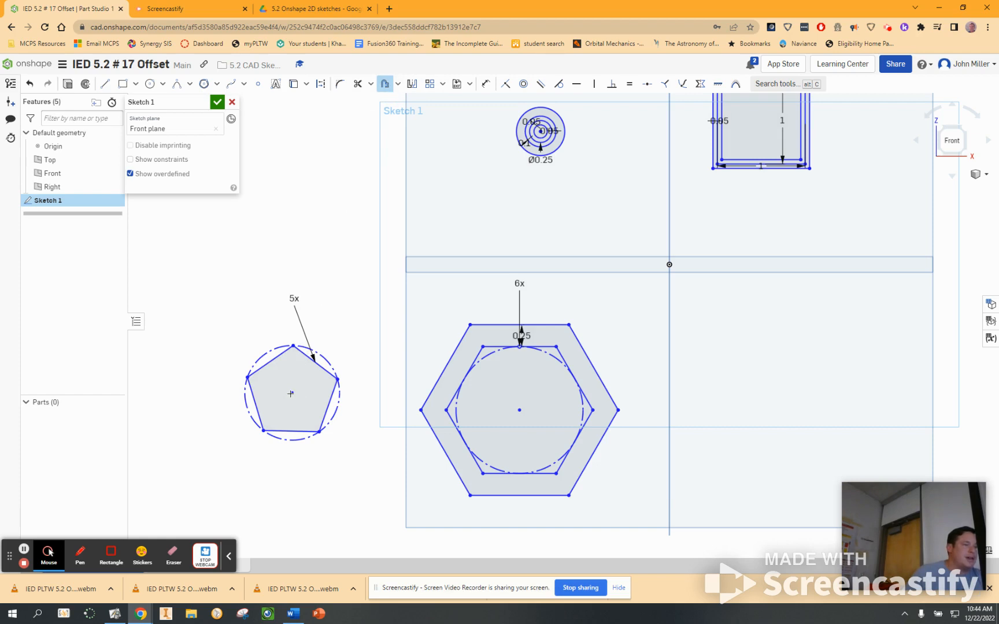
left_click(304, 356)
left_click(279, 357)
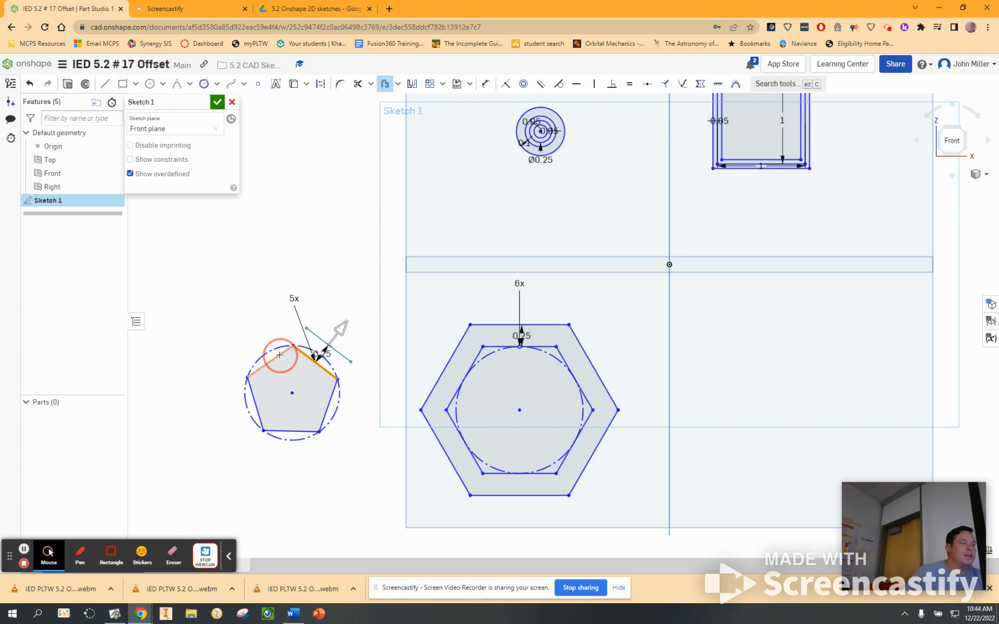
left_click(261, 411)
left_click(291, 432)
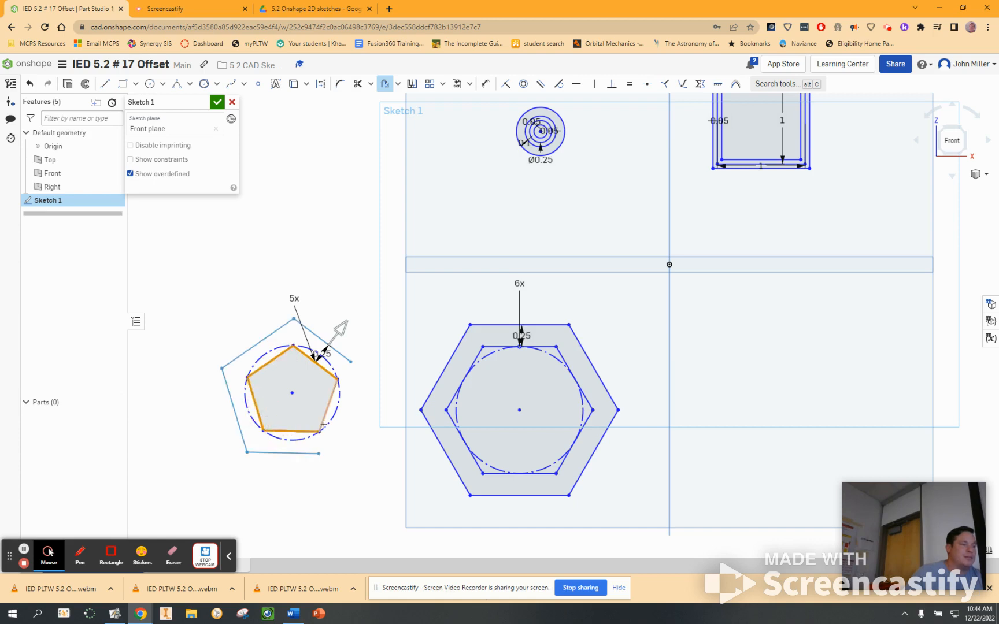
left_click(323, 420)
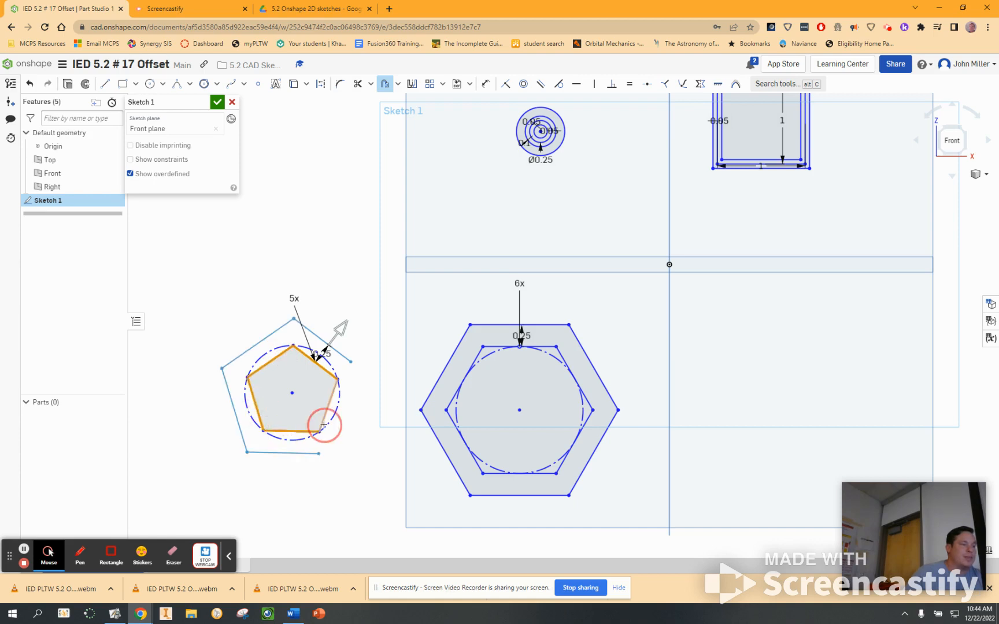
left_click(355, 434)
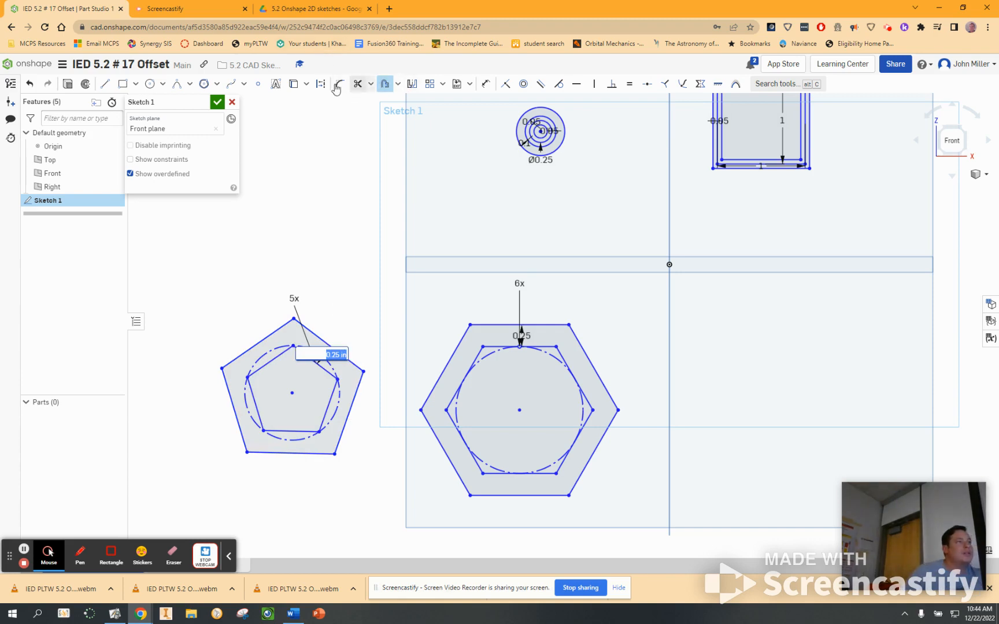
Step: Sketch a second five-sided circumscribed polygon above the offset pentagon, slightly smaller than the first one
left_click(203, 83)
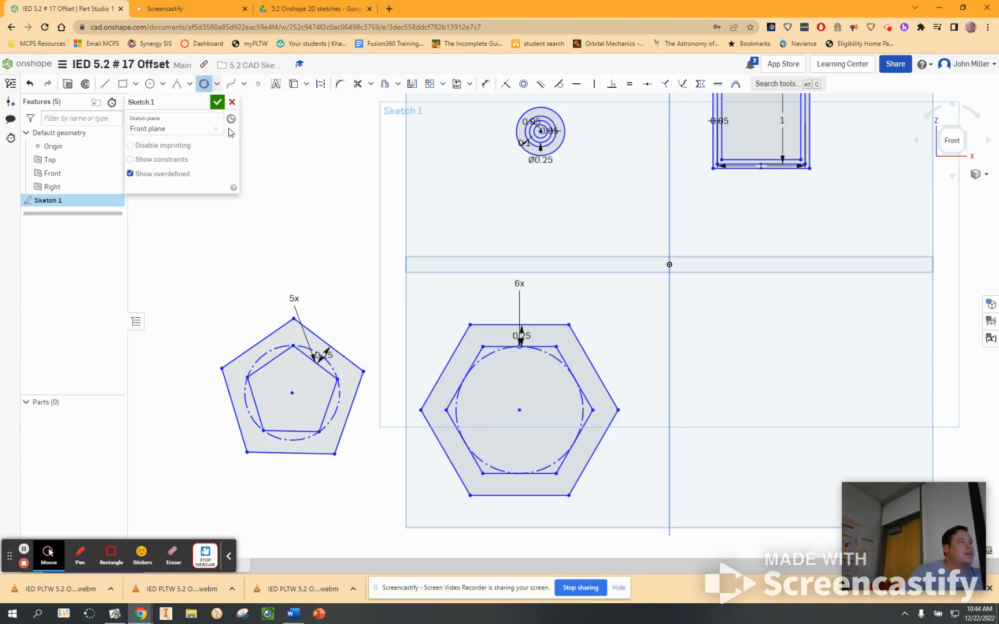
left_click(276, 193)
scroll(302, 220, "down", 2)
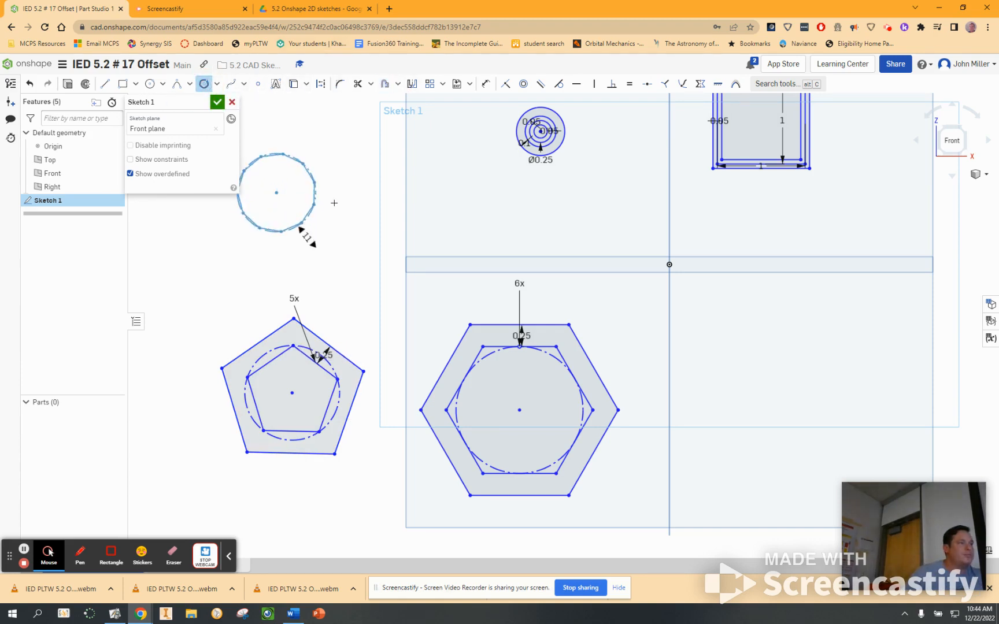
scroll(305, 214, "up", 1)
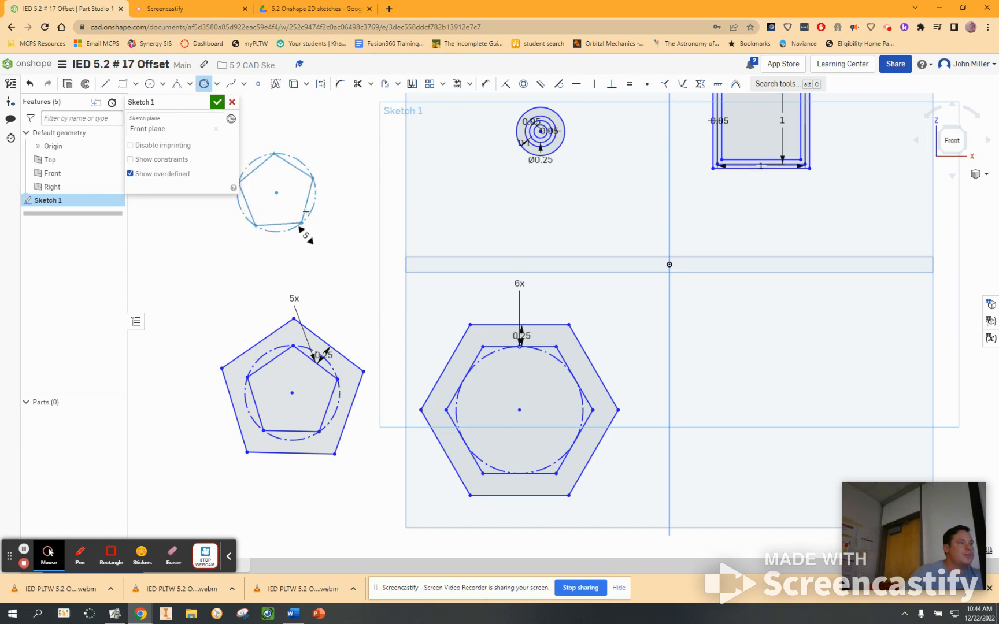
left_click(305, 214)
right_click(341, 127)
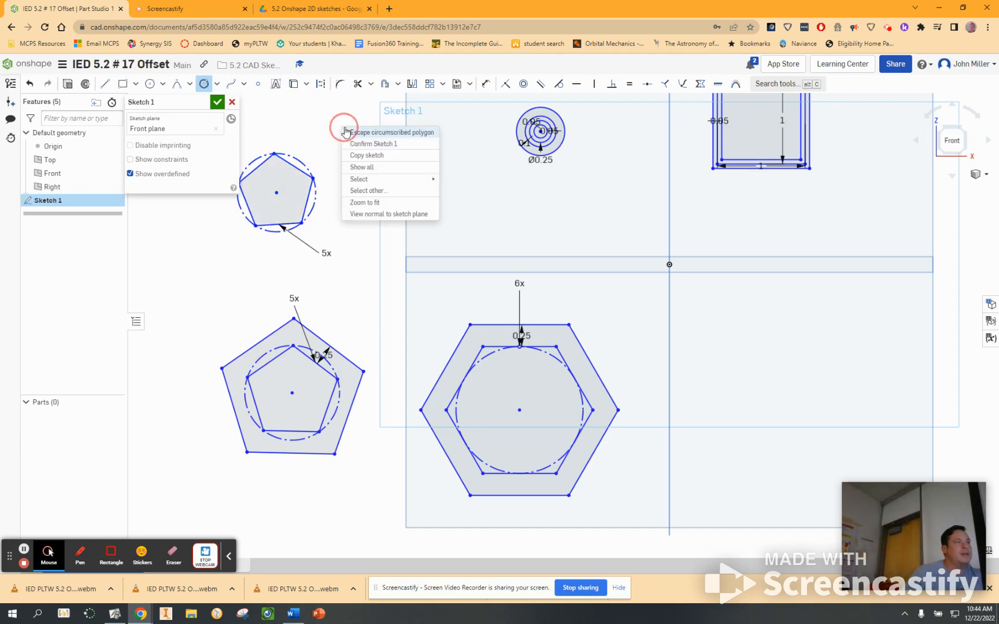
Step: Offset the five sides of the upper pentagon inward by 0.13 in, leaving its construction circle out of the selection
left_click(346, 131)
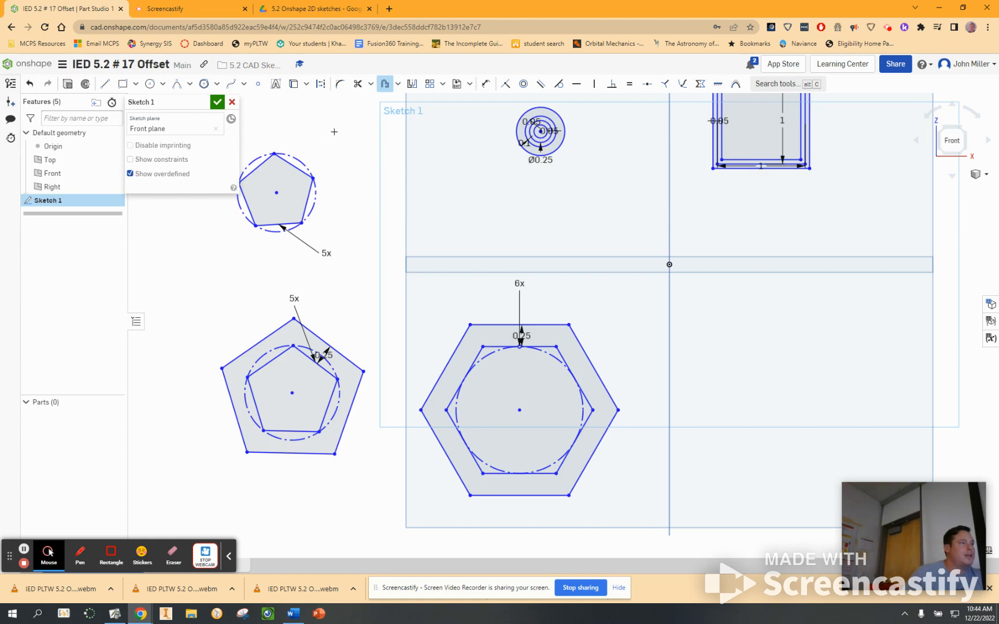
left_click_drag(334, 132, 220, 265)
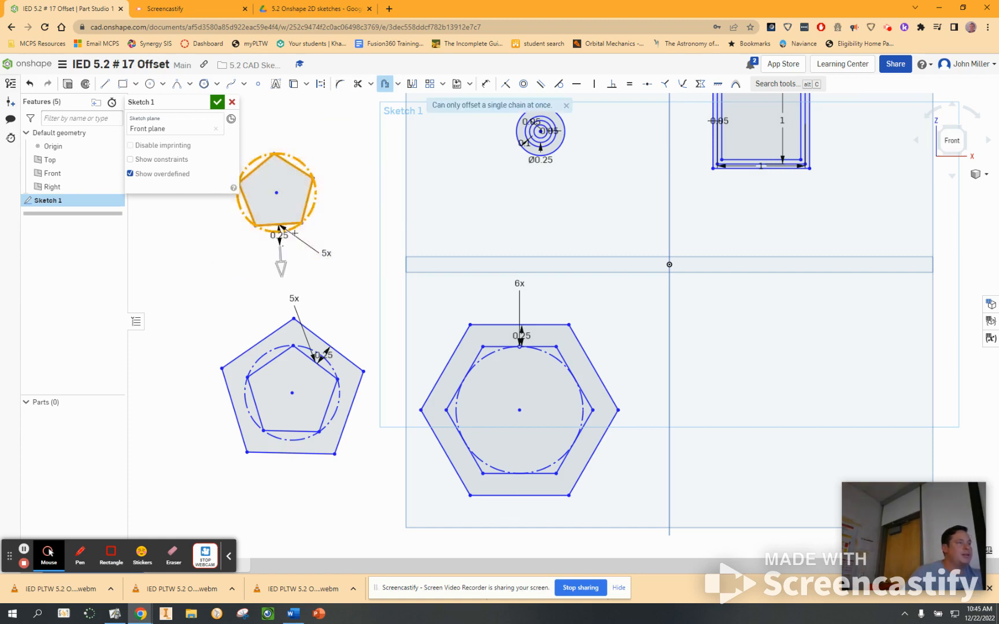
right_click(300, 162)
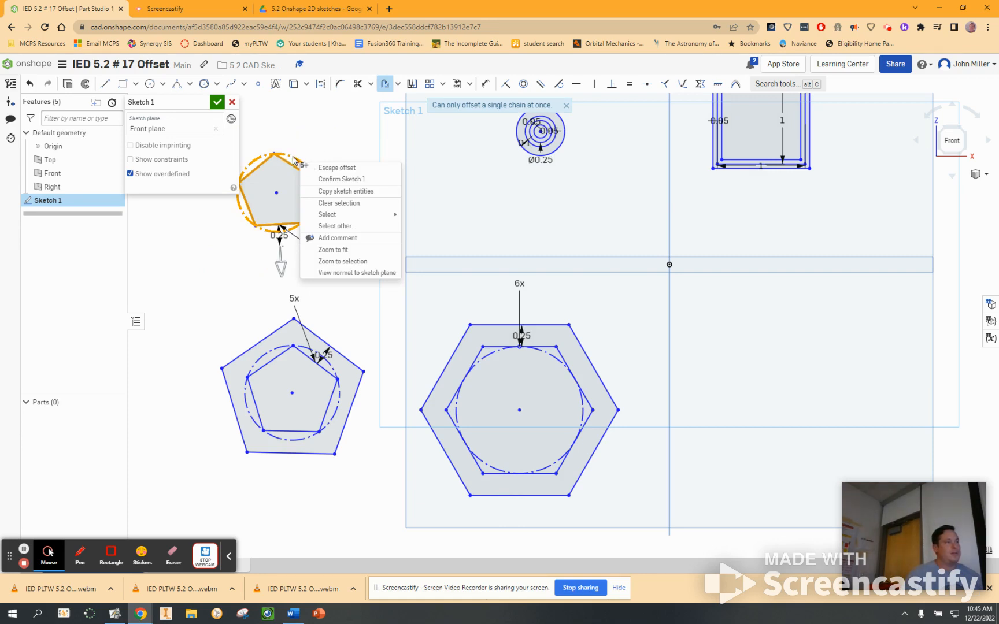
left_click(293, 158)
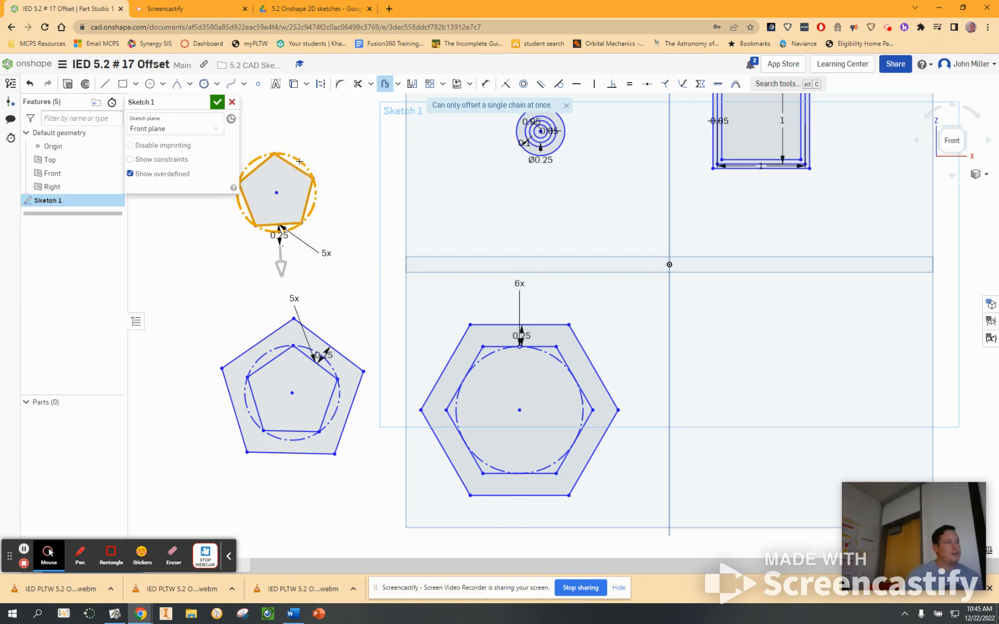
left_click(300, 161)
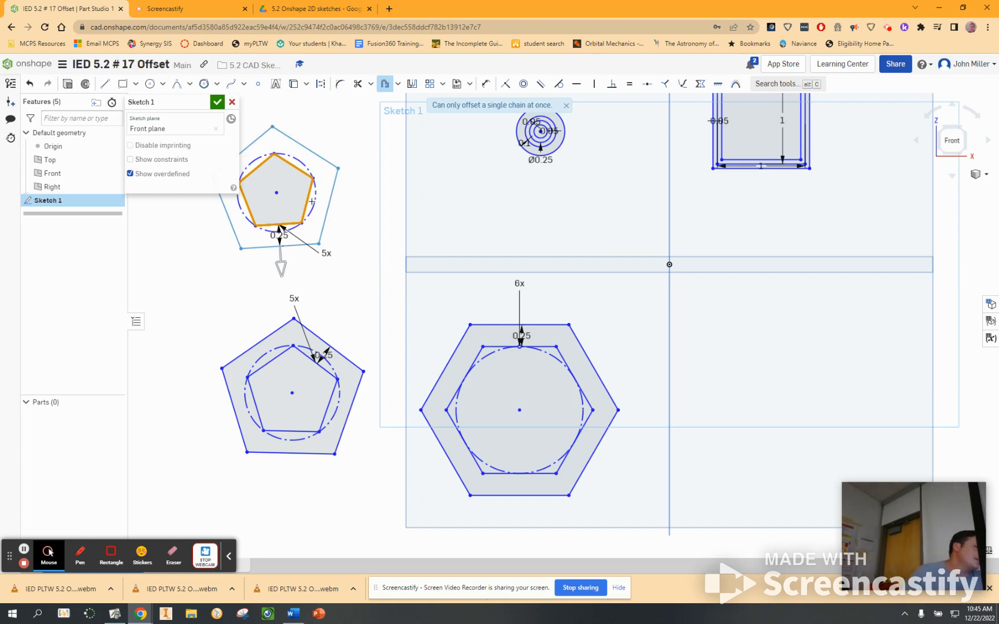
left_click_drag(285, 265, 282, 235)
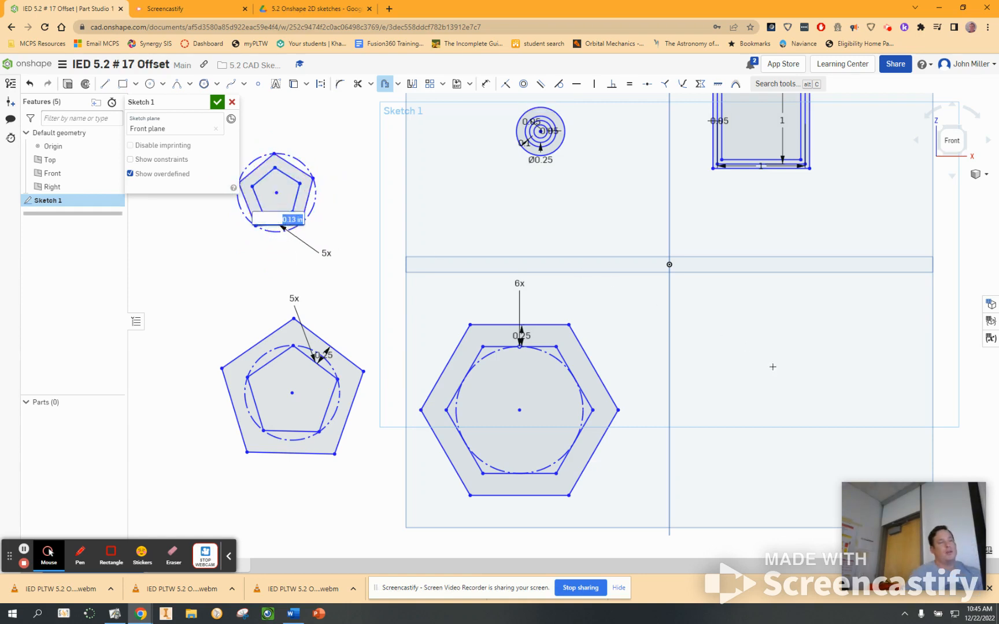
middle_click_drag(762, 354, 701, 357)
key("Return")
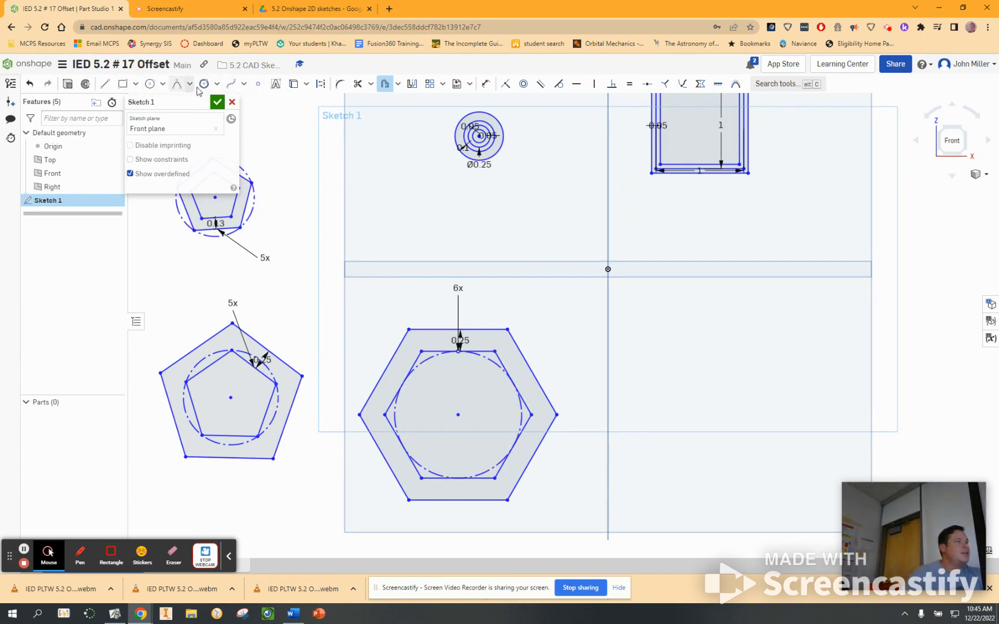
Step: Sketch a closed, rounded spline through five points to the right of the hexagons and below the square
left_click(230, 84)
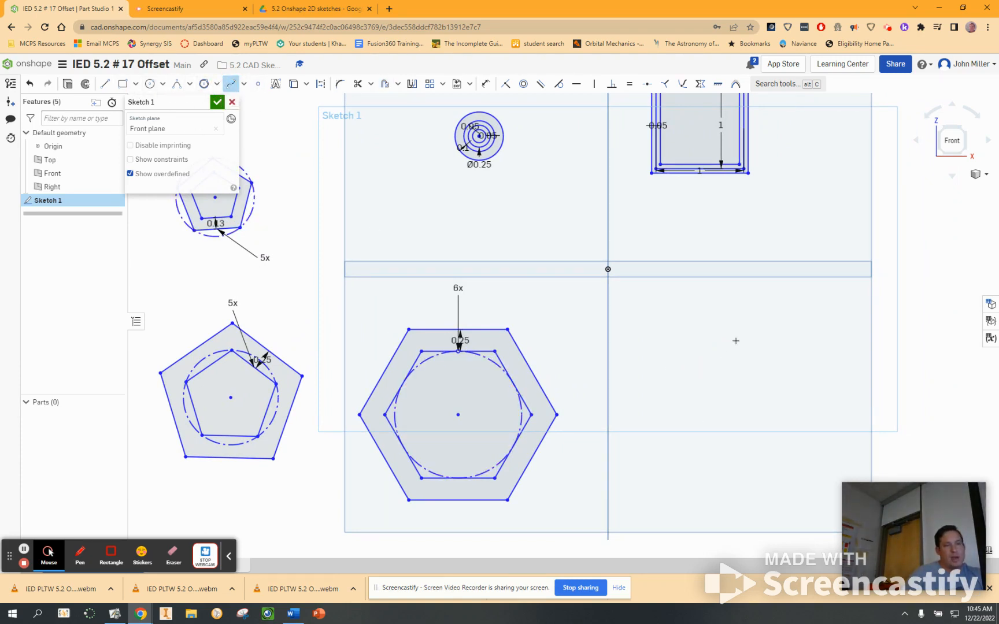
left_click(671, 329)
left_click(673, 451)
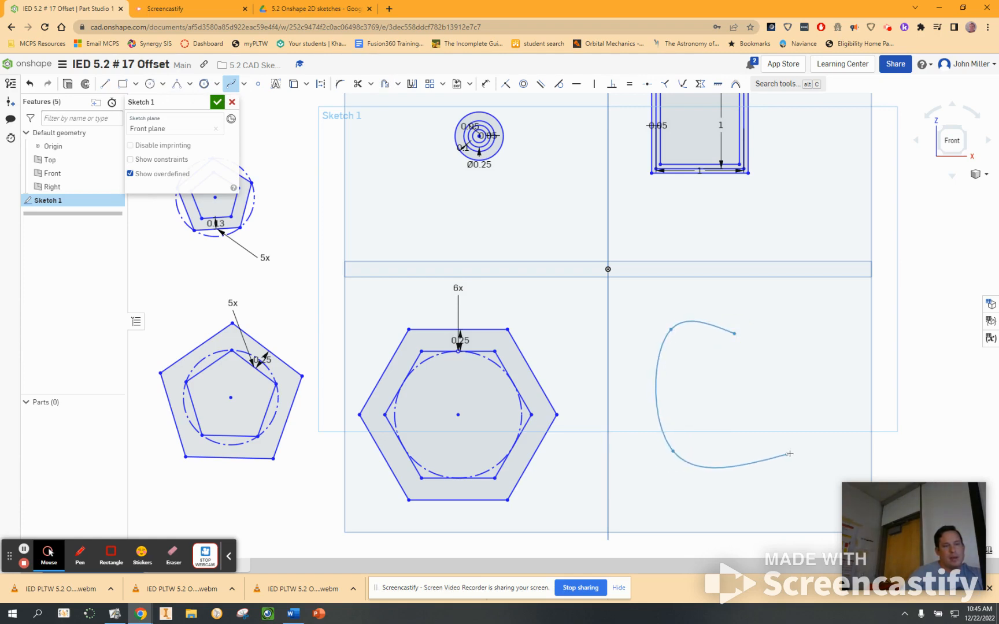
left_click(790, 454)
left_click(814, 358)
left_click(735, 334)
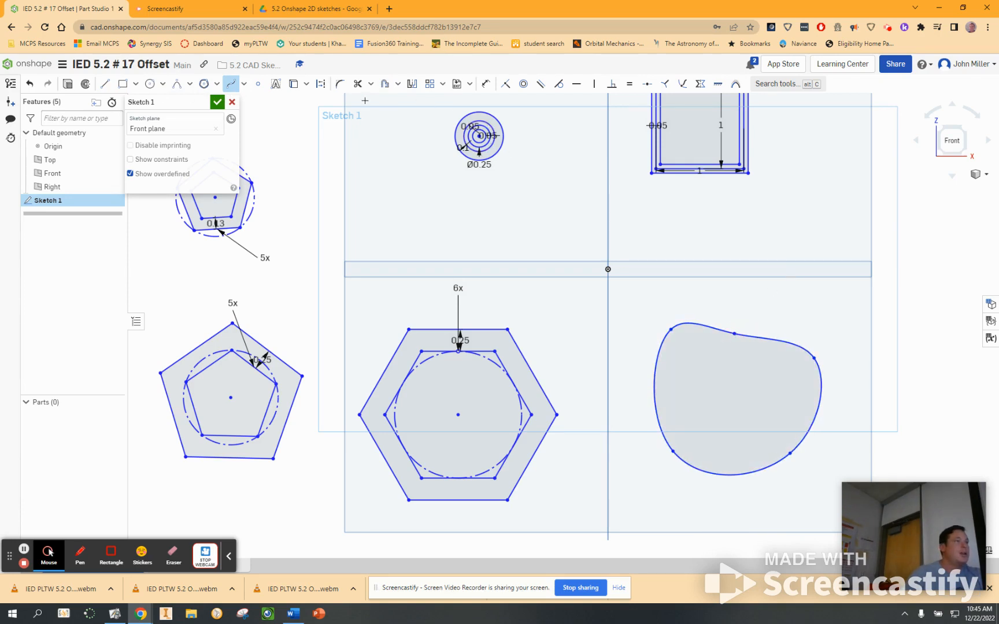
Step: Offset the closed spline outward three times in succession, each new curve 0.25 in outside the previous one
left_click(385, 83)
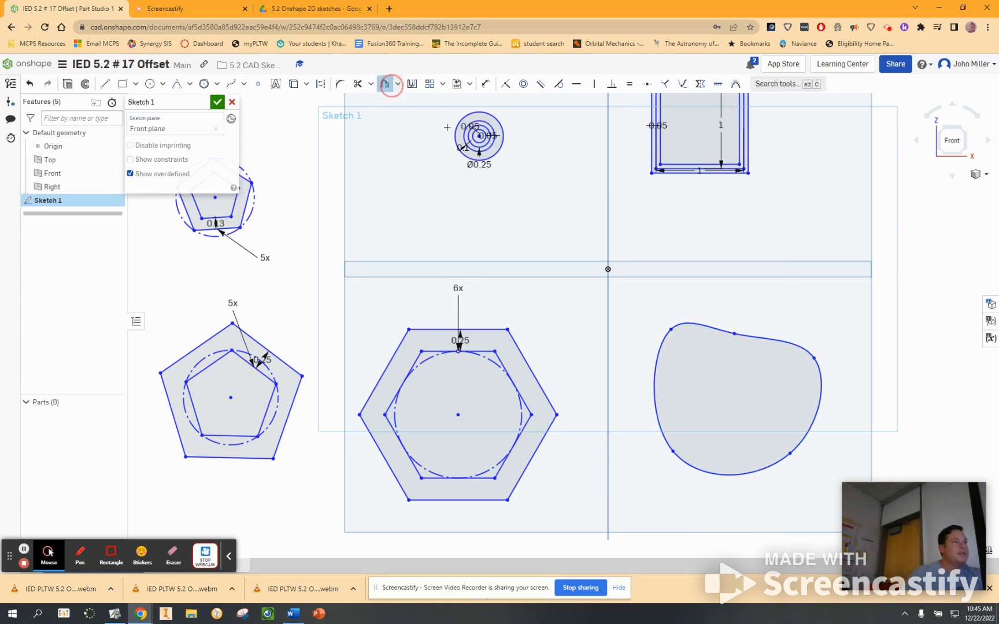
left_click(711, 329)
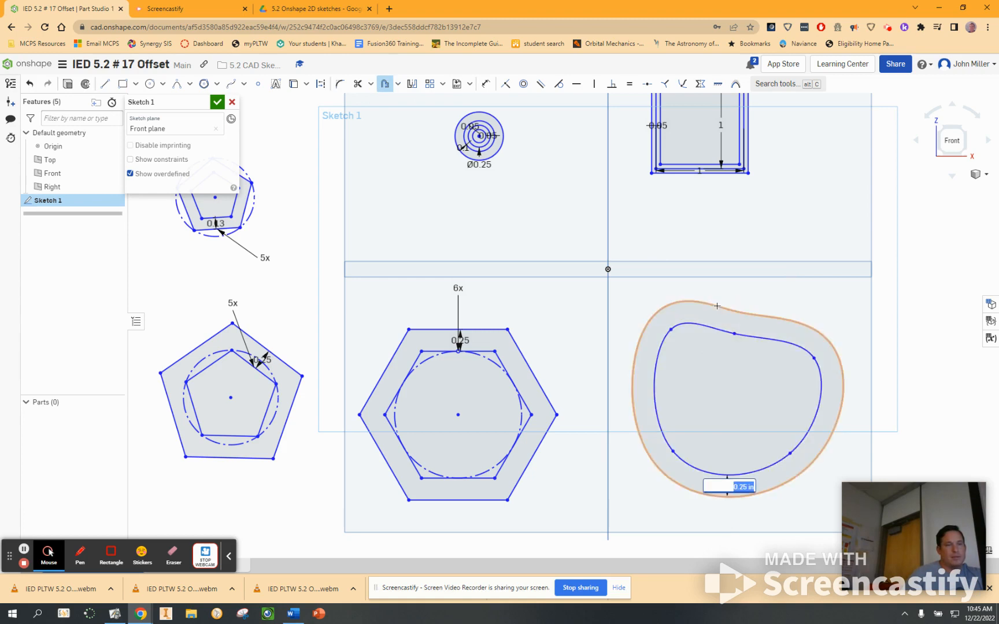
left_click(725, 283)
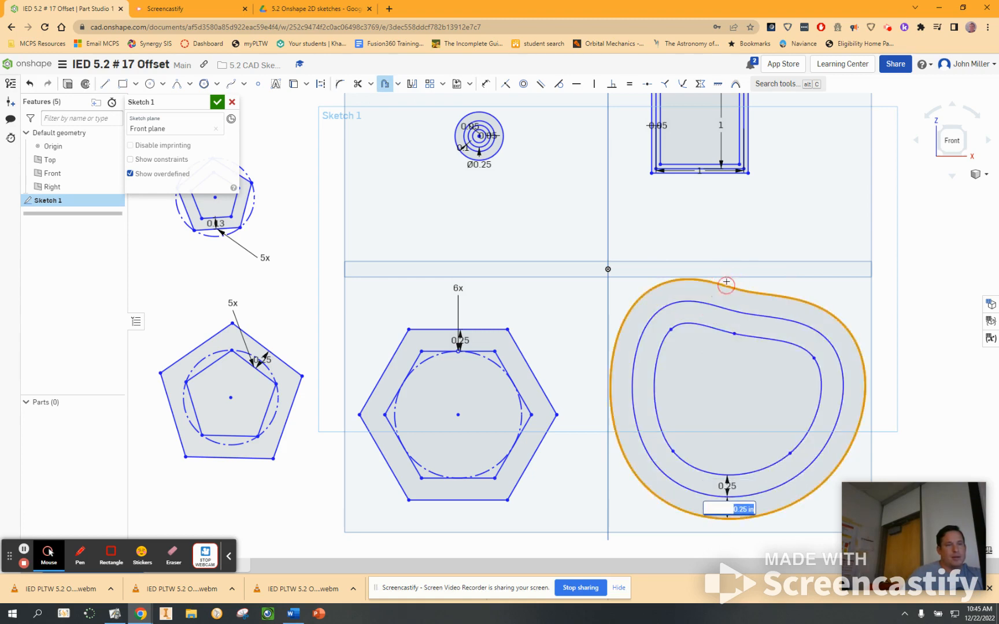
left_click(726, 283)
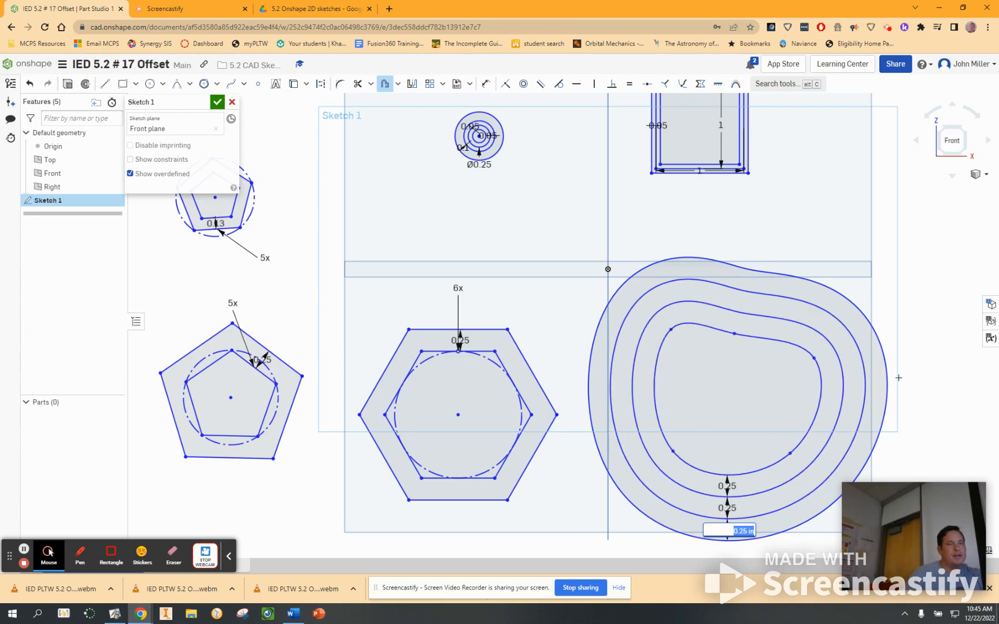
Step: Sketch a second closed spline through ten points to the right of the offset curves, with a narrow spike between two rounded lobes
middle_click_drag(898, 378, 372, 383)
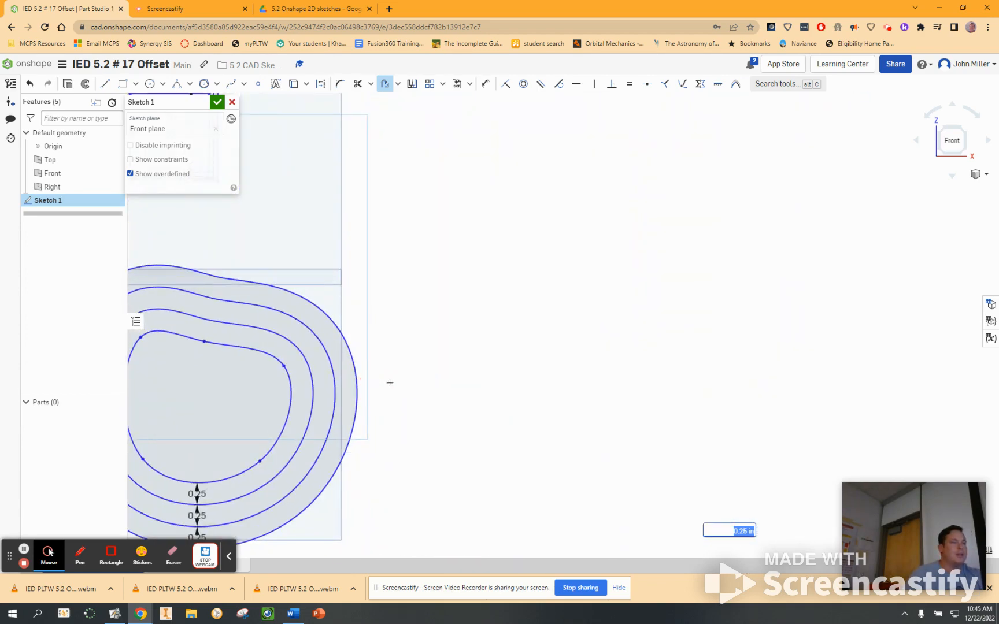
scroll(387, 382, "up", 2)
scroll(393, 383, "down", 6)
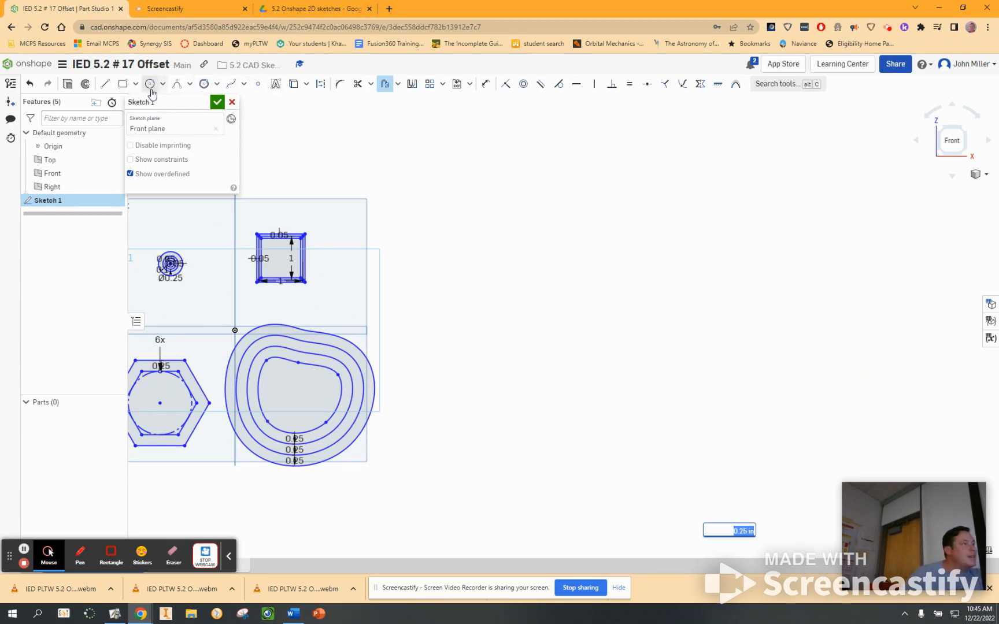
left_click(230, 87)
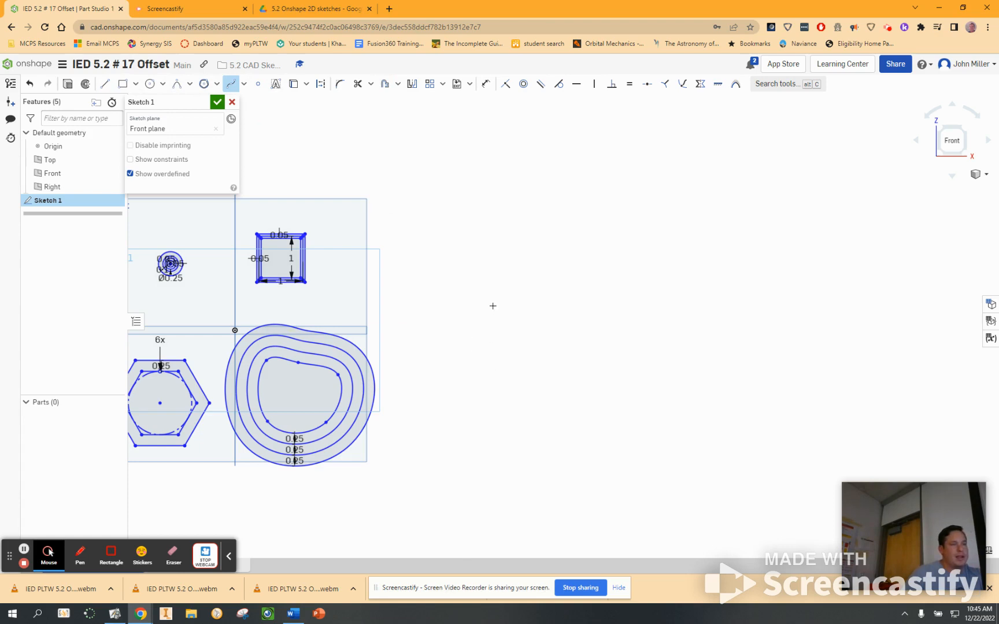
left_click(482, 352)
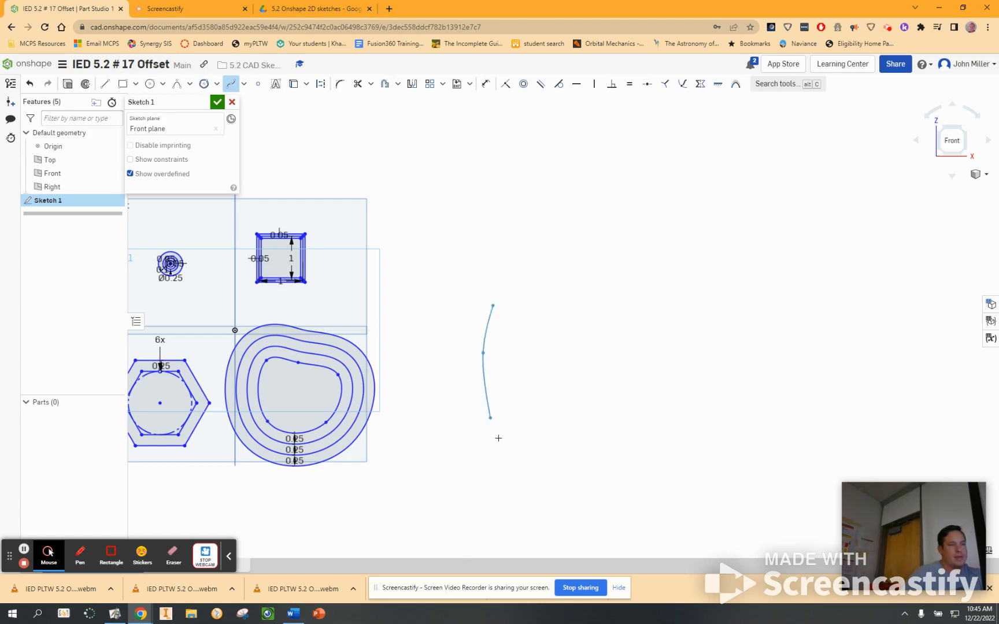
left_click(530, 436)
left_click(650, 383)
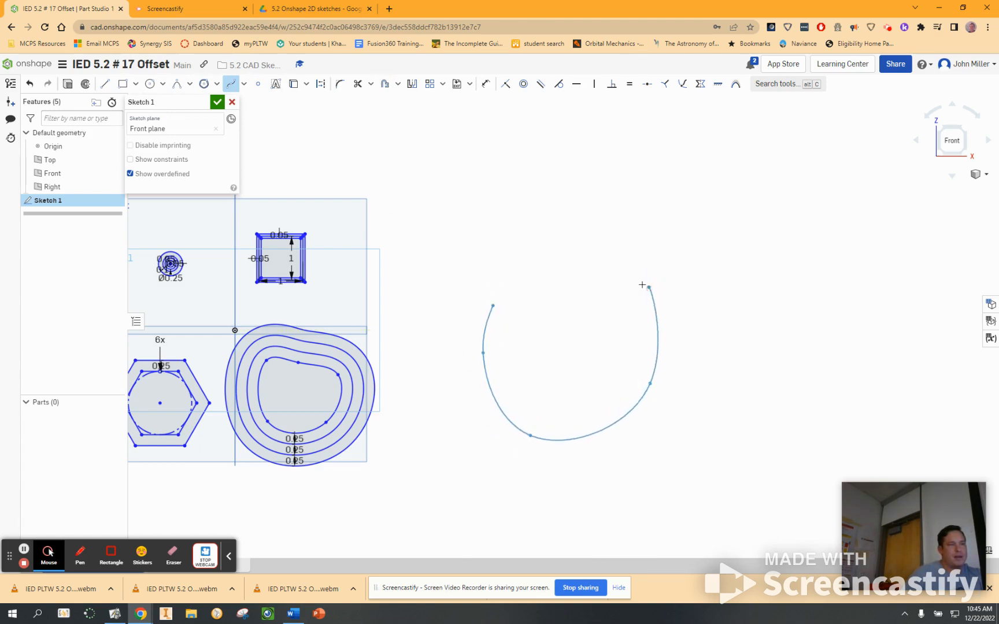
left_click(649, 287)
left_click(583, 346)
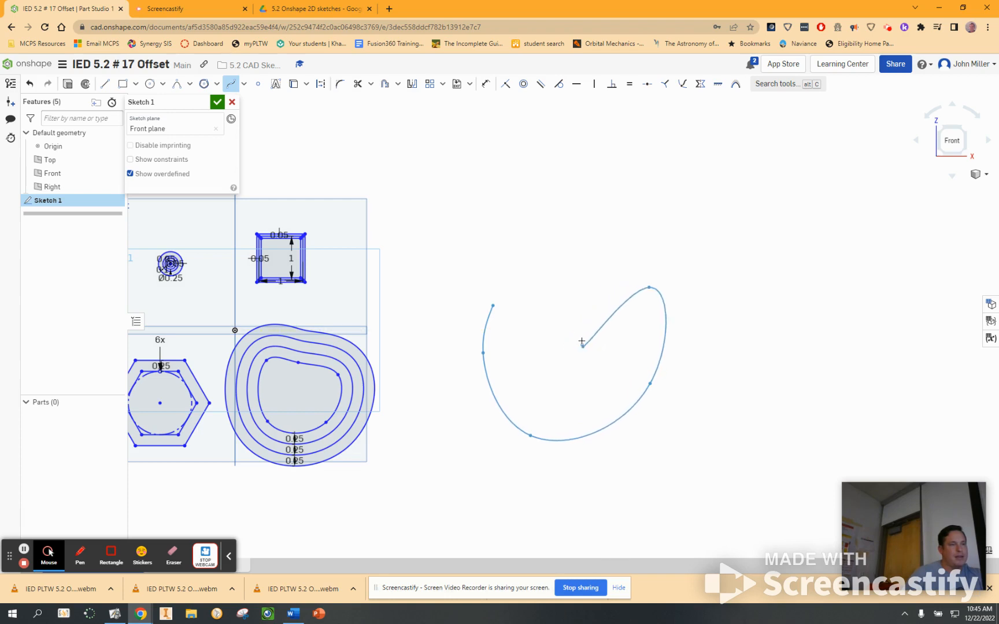
left_click(581, 329)
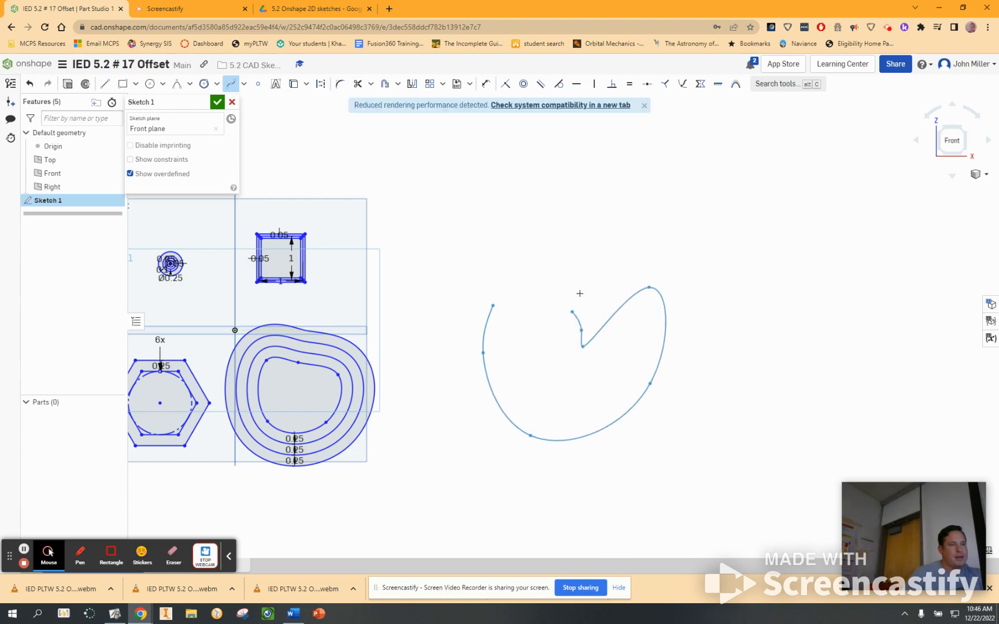
left_click(588, 273)
left_click(559, 341)
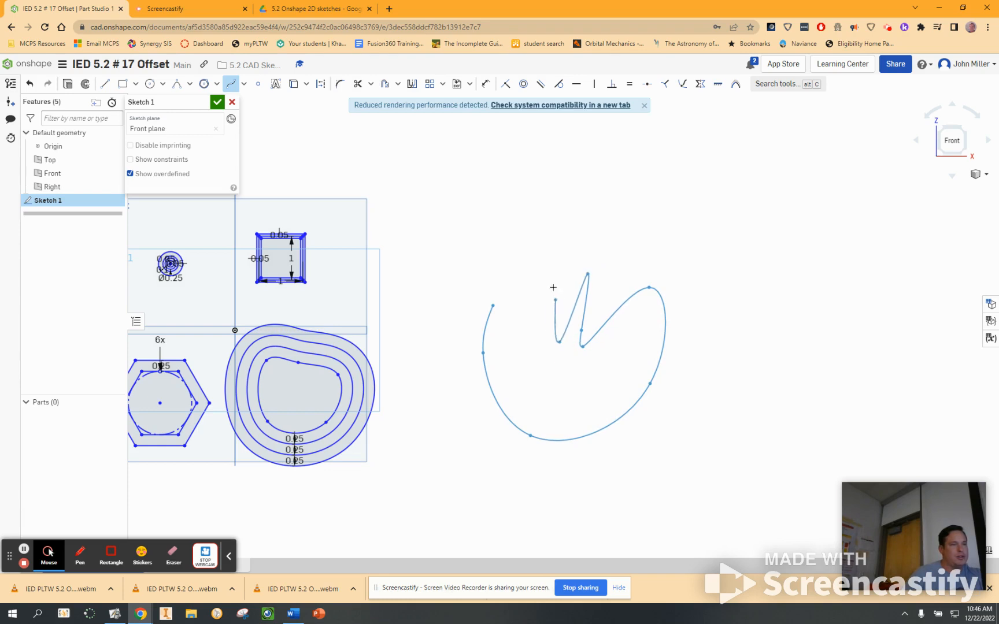
left_click(538, 249)
left_click(493, 305)
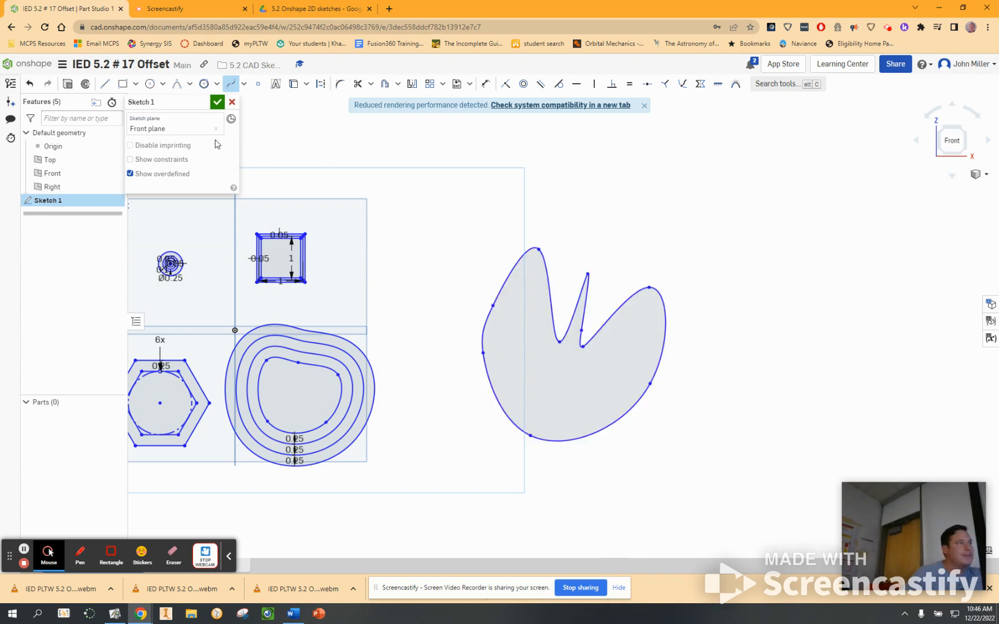
Step: Try to offset the spiked spline by 0.25 in, including with a changed offset direction
left_click(384, 84)
left_click(501, 291)
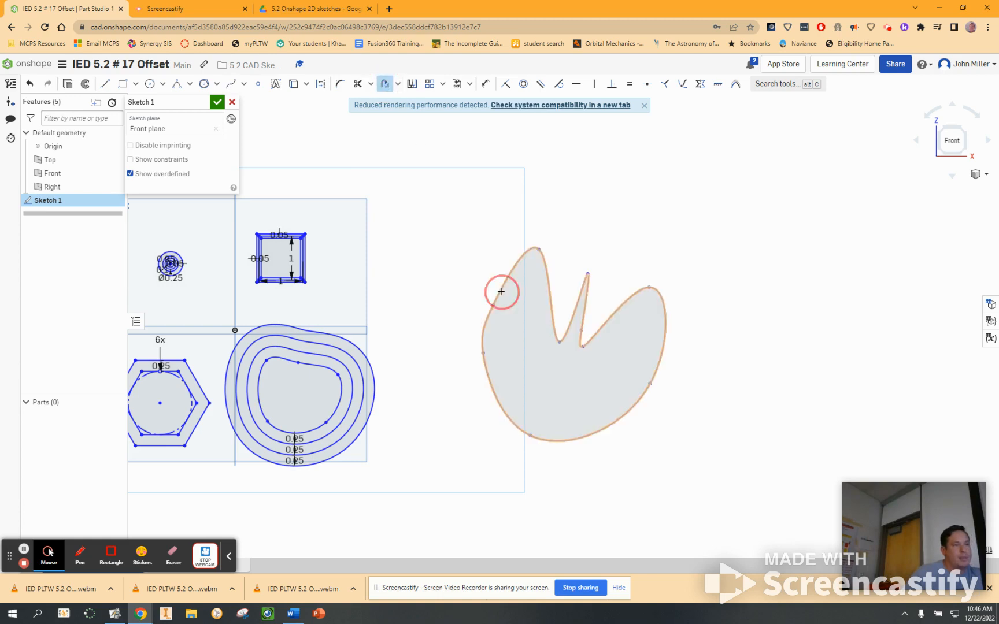
left_click(467, 272)
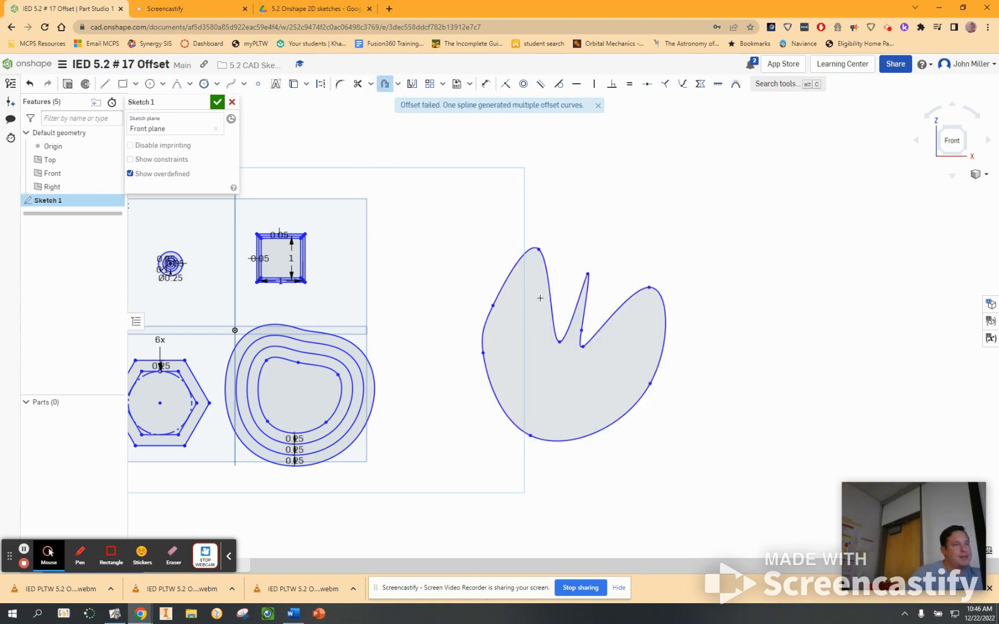
left_click(502, 287)
left_click(524, 303)
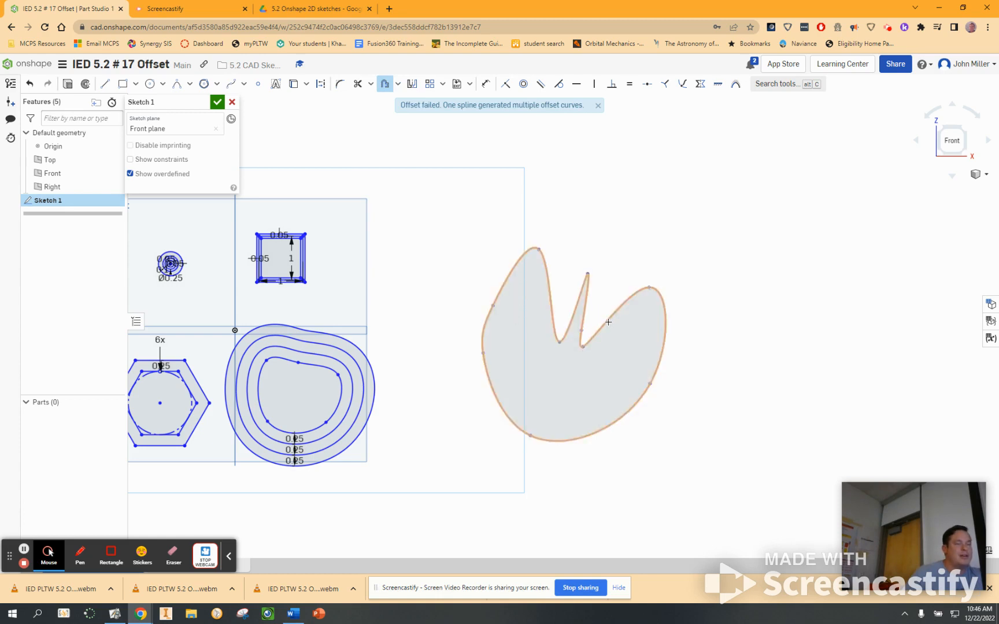
left_click(609, 322)
mouse_move(589, 300)
left_mouse_down()
mouse_move(616, 319)
mouse_move(590, 295)
mouse_move(607, 307)
left_mouse_up()
left_click(645, 236)
scroll(497, 334, "up", 5)
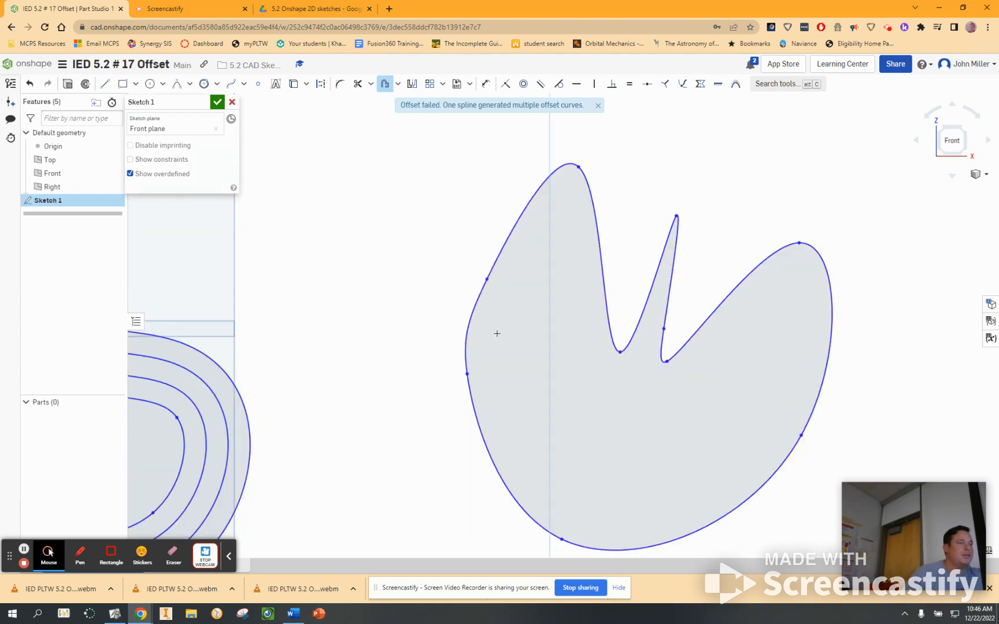
scroll(497, 334, "down", 8)
scroll(497, 341, "up", 3)
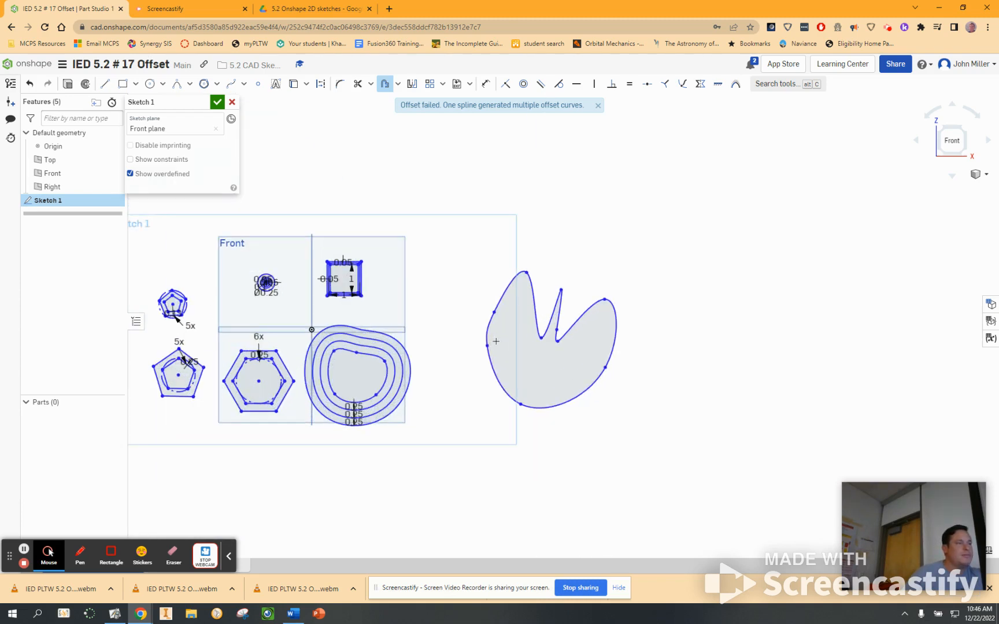
middle_click_drag(437, 330, 651, 330)
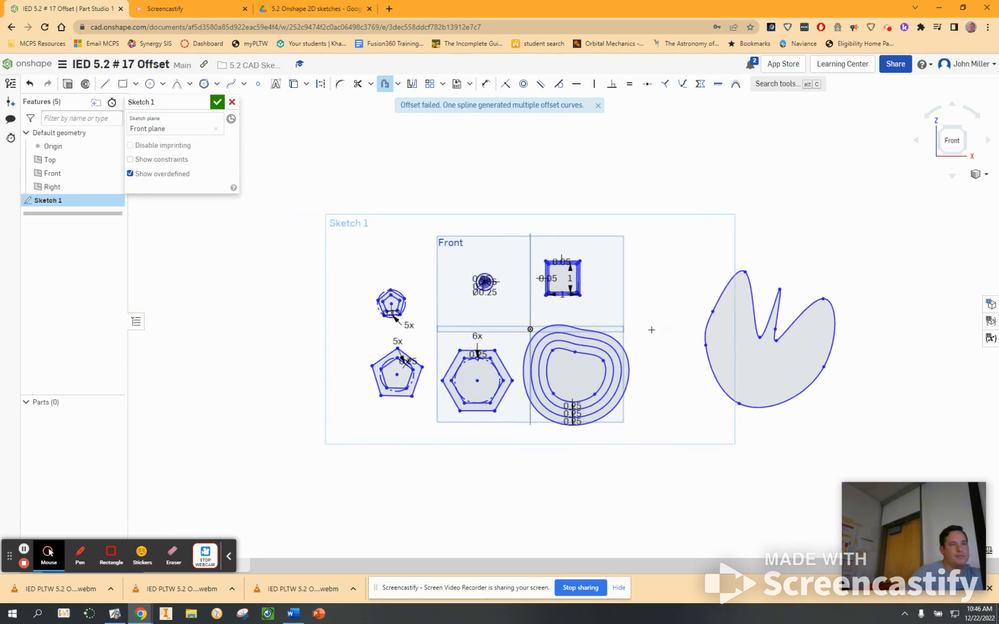
scroll(651, 330, "up", 2)
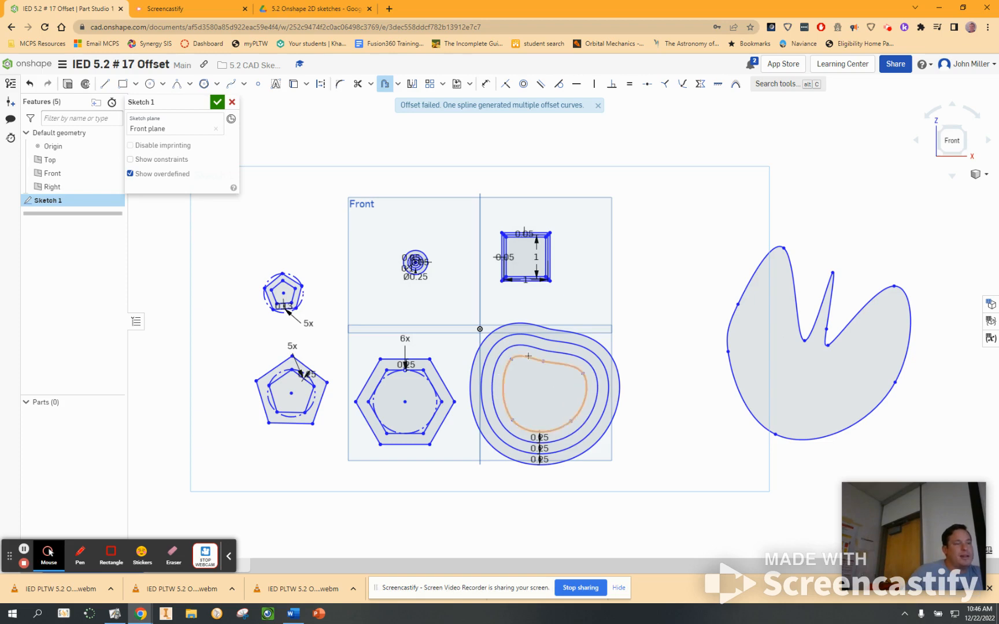
left_click(384, 83)
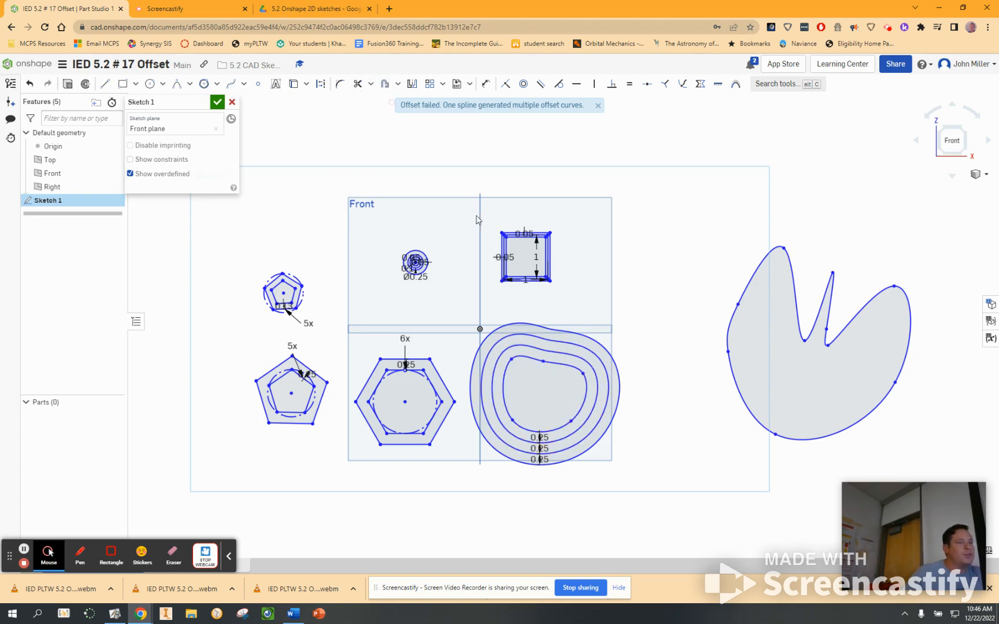
left_click(569, 369)
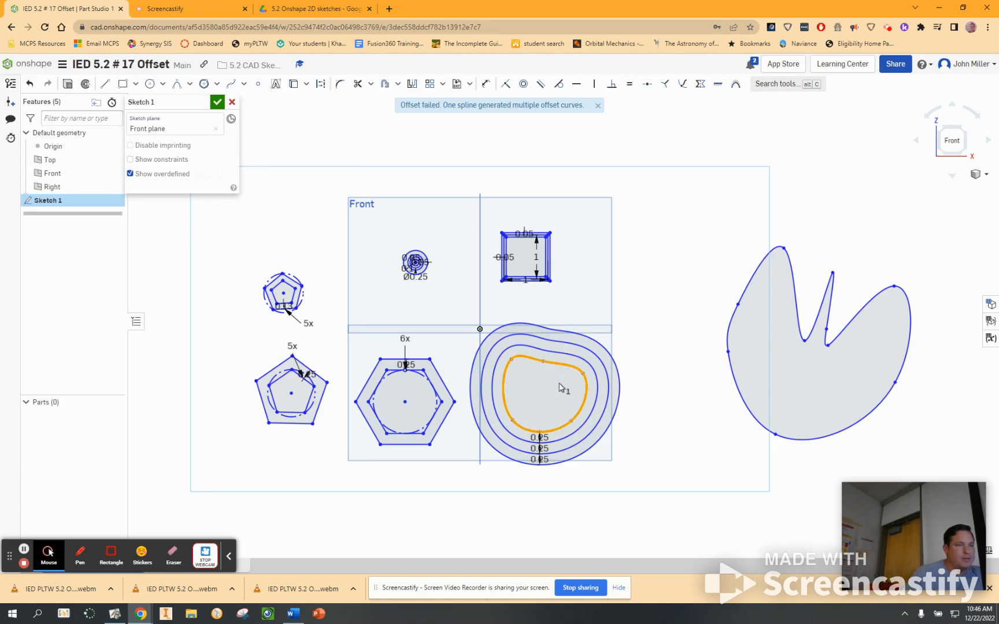
left_click(561, 387)
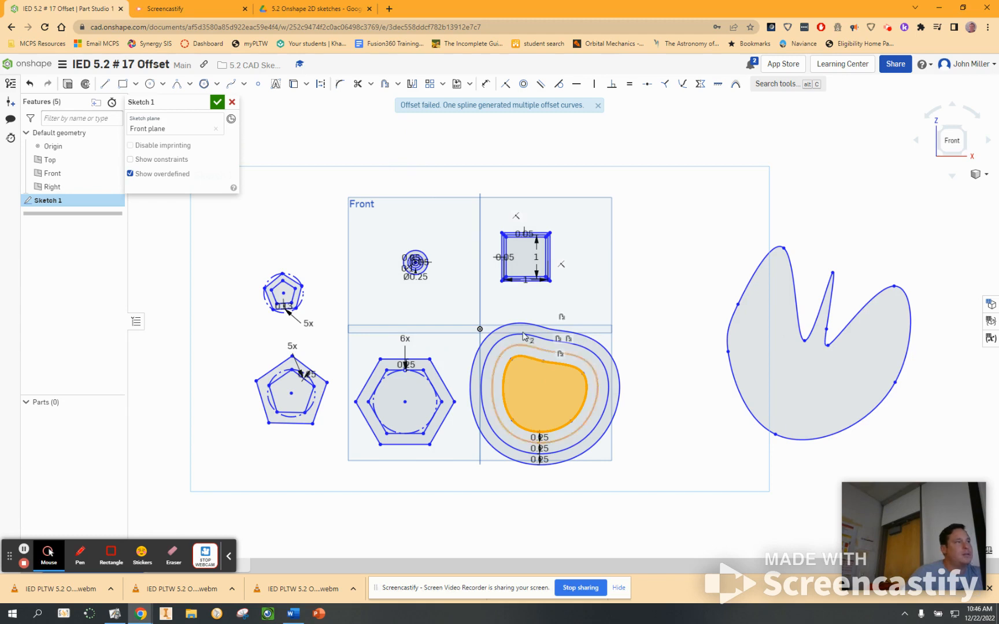
left_click(379, 147)
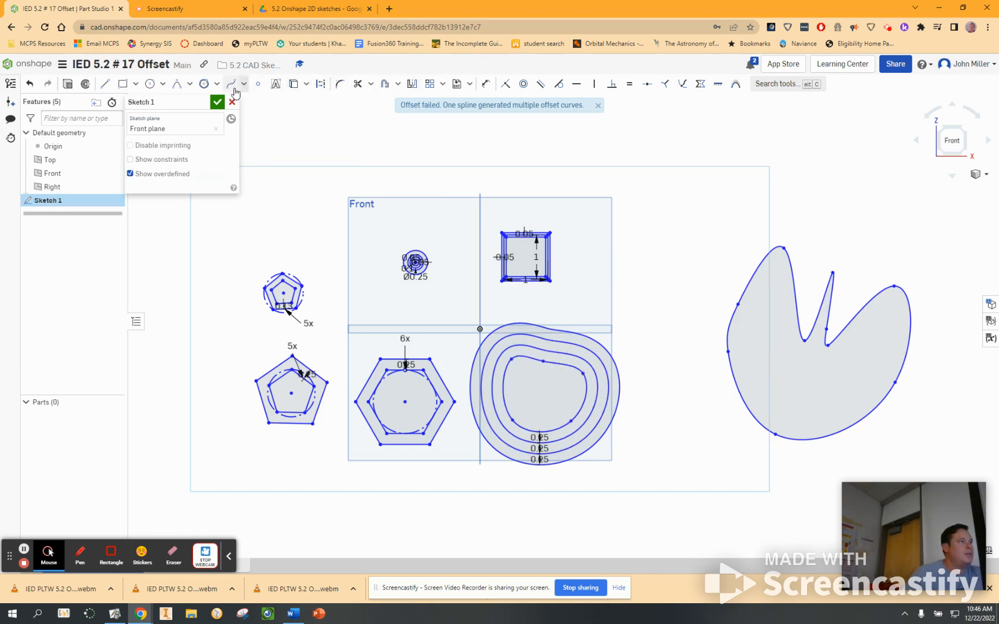
left_click(385, 84)
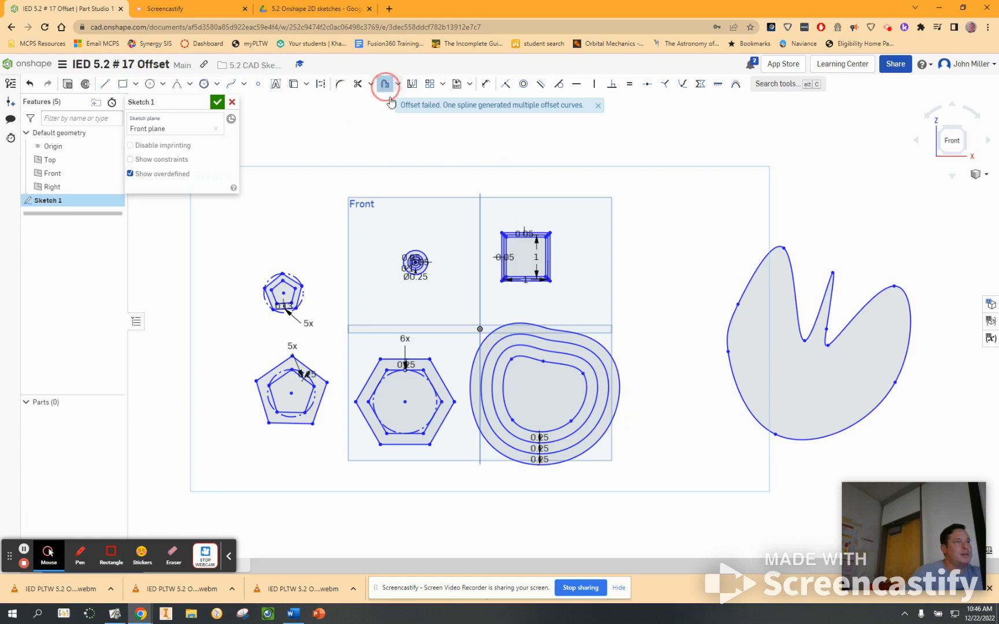
left_click(533, 359)
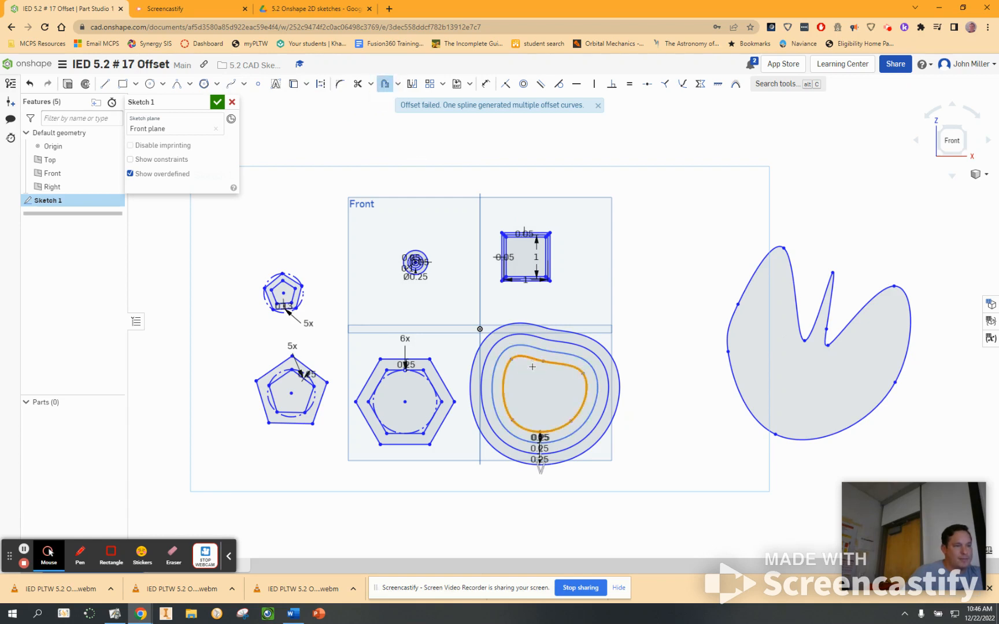
left_click(540, 466)
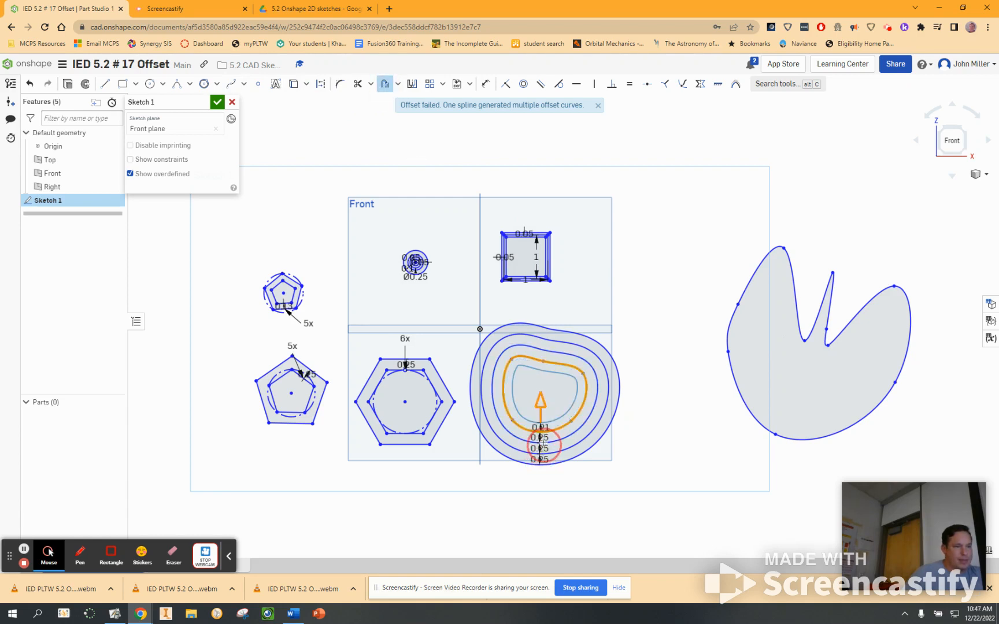
left_click(543, 443)
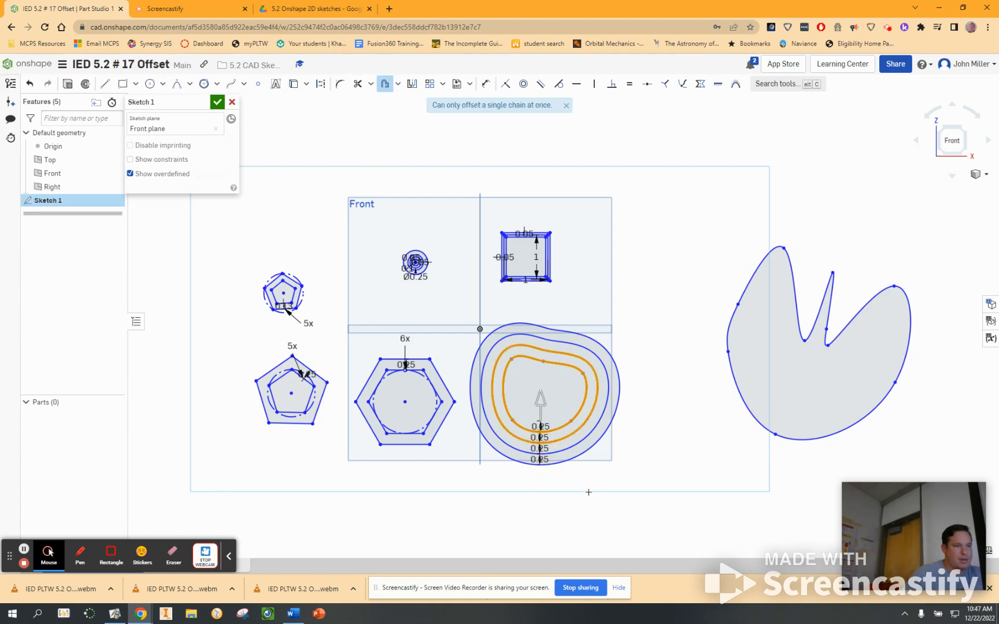
left_click(618, 501)
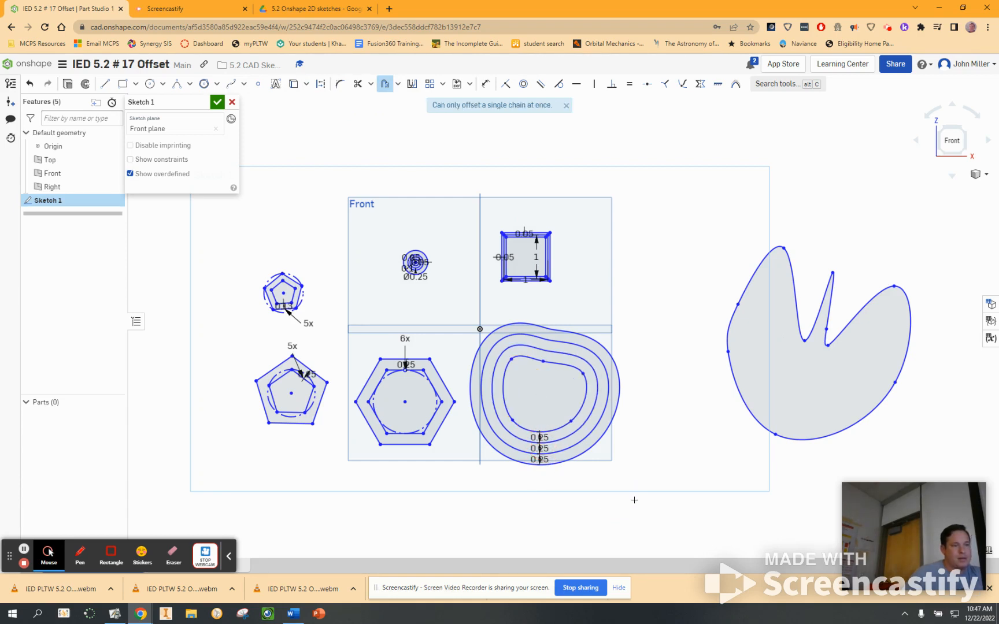
Step: Offset the original rounded five-point spline inward by 0.21 in, flipping the offset direction toward its centre
left_click(553, 429)
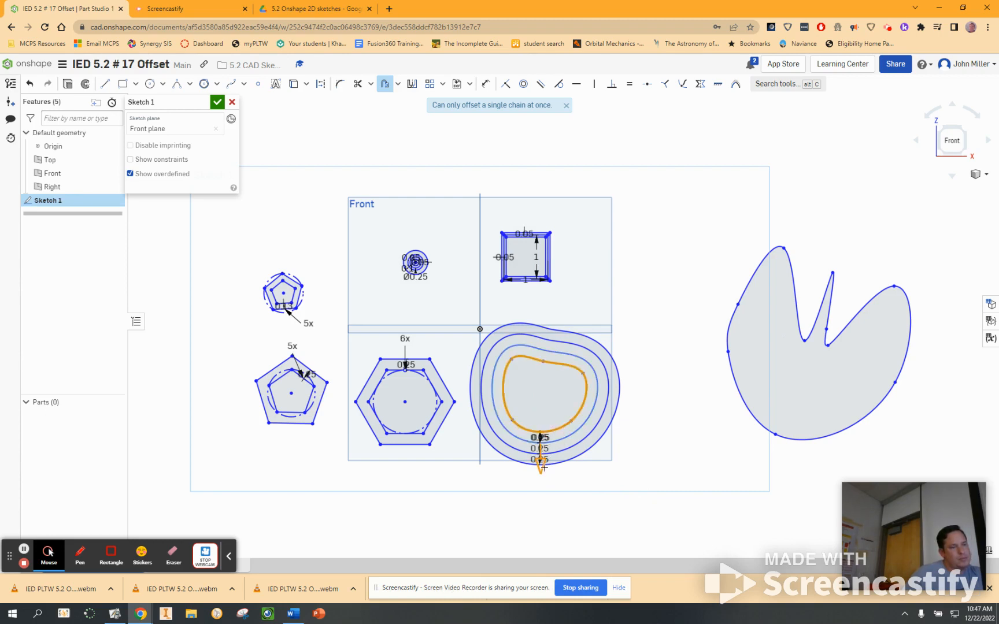
left_click(542, 454)
left_click_drag(545, 450, 544, 448)
left_click(545, 449)
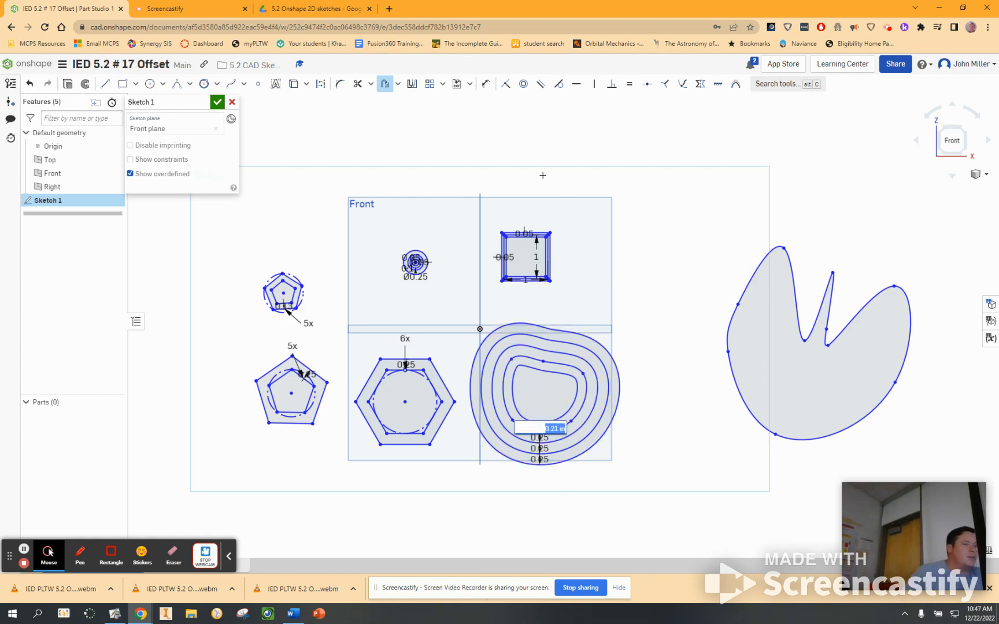
key("Return")
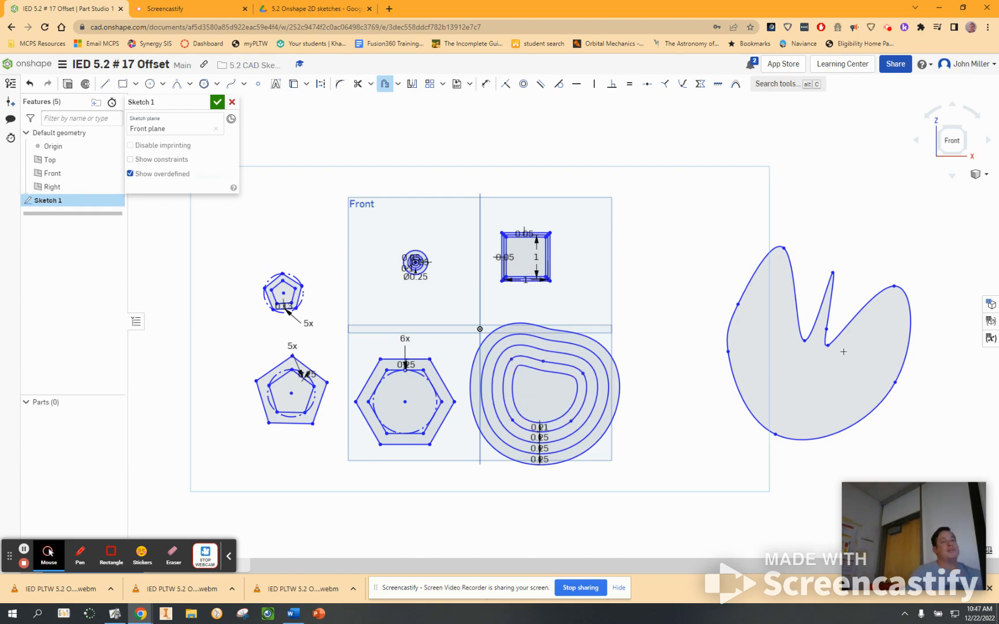
Step: Select the entire spiked spline and try again to offset it by 0.25 in
left_click_drag(945, 227, 681, 482)
middle_click_drag(770, 391, 711, 408)
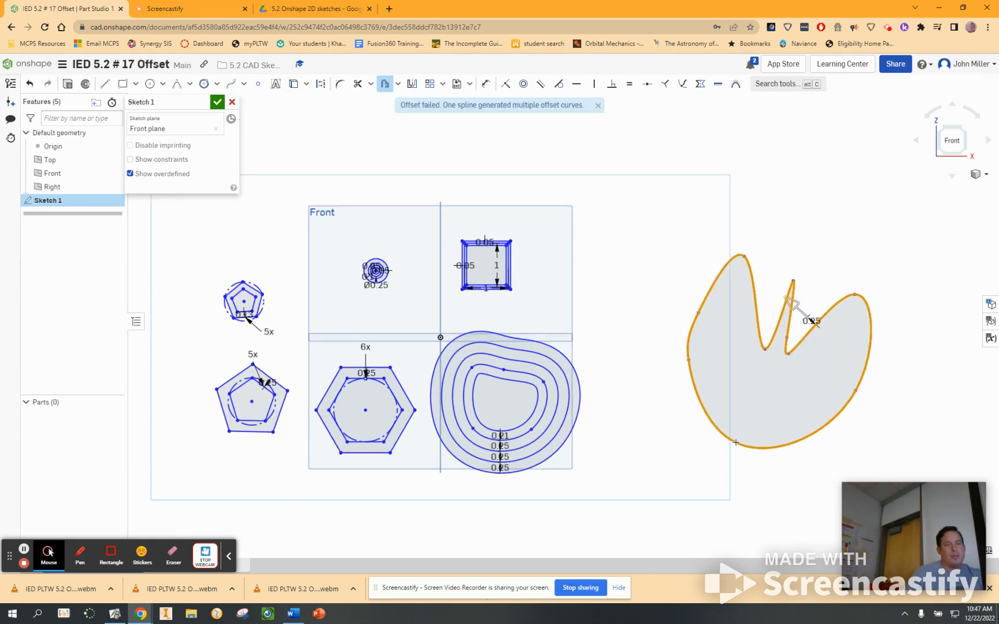